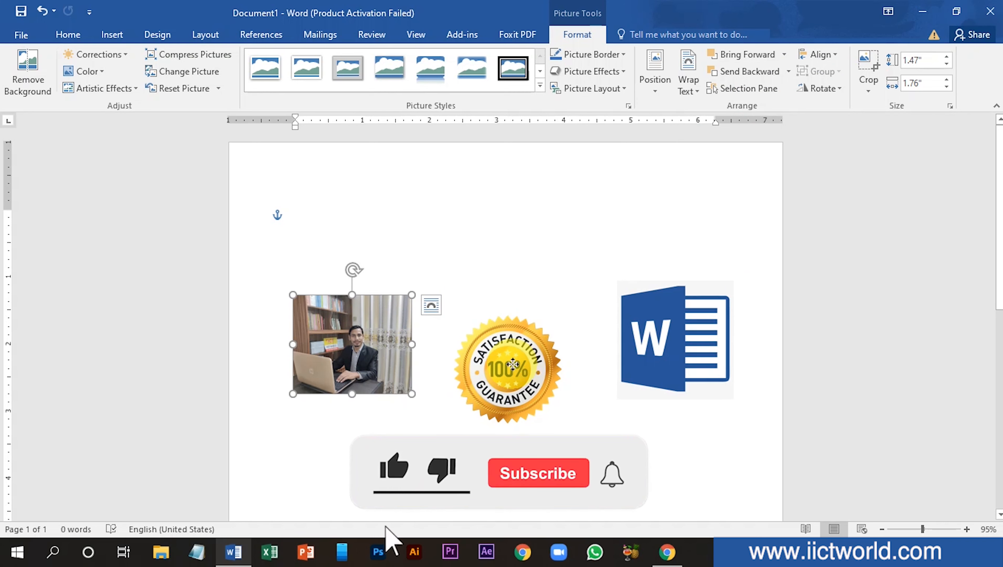
Add the seal and the Word logo to the photo's selection, and clear the multiple selection
left_click(515, 369, "ctrl")
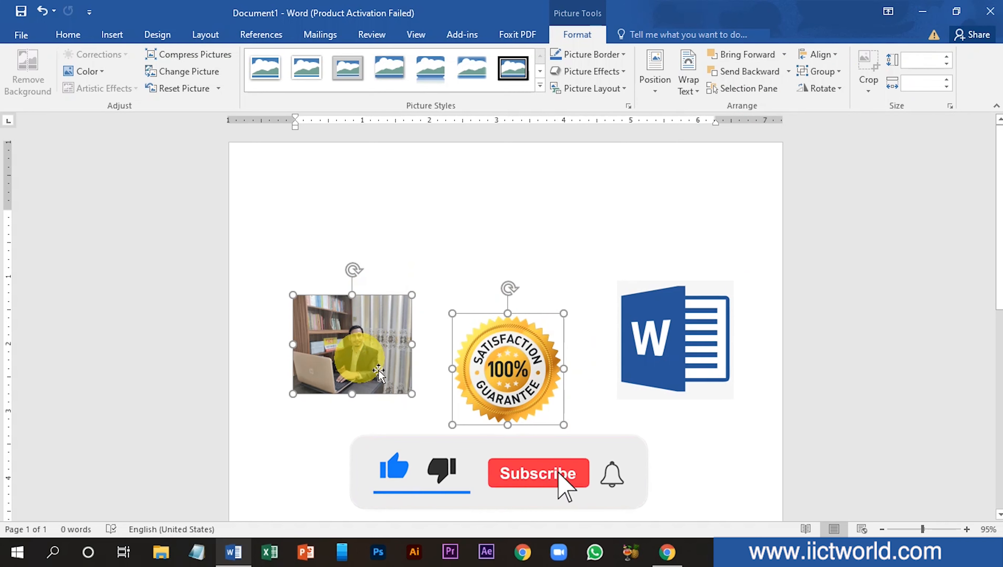
left_click(671, 329, "ctrl")
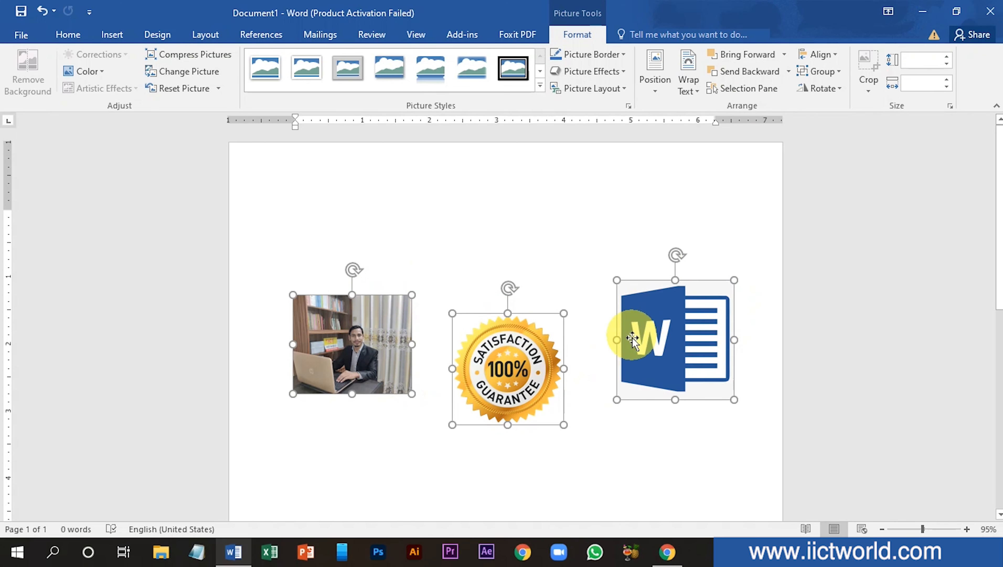
left_click(627, 441)
Select the photo, the seal and the Word logo one at a time, and clear the selection
left_click(348, 321)
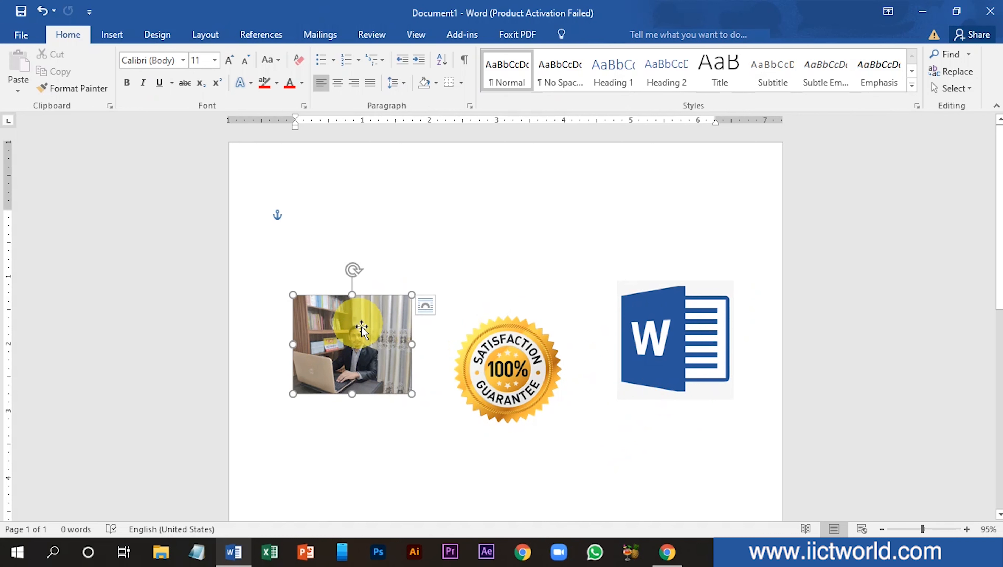
left_click(532, 358)
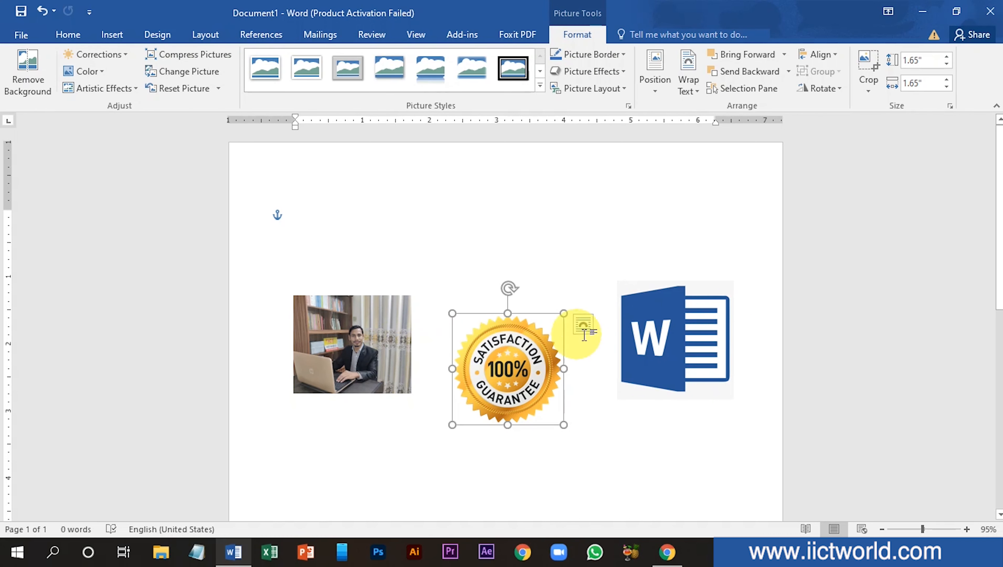
left_click(663, 331)
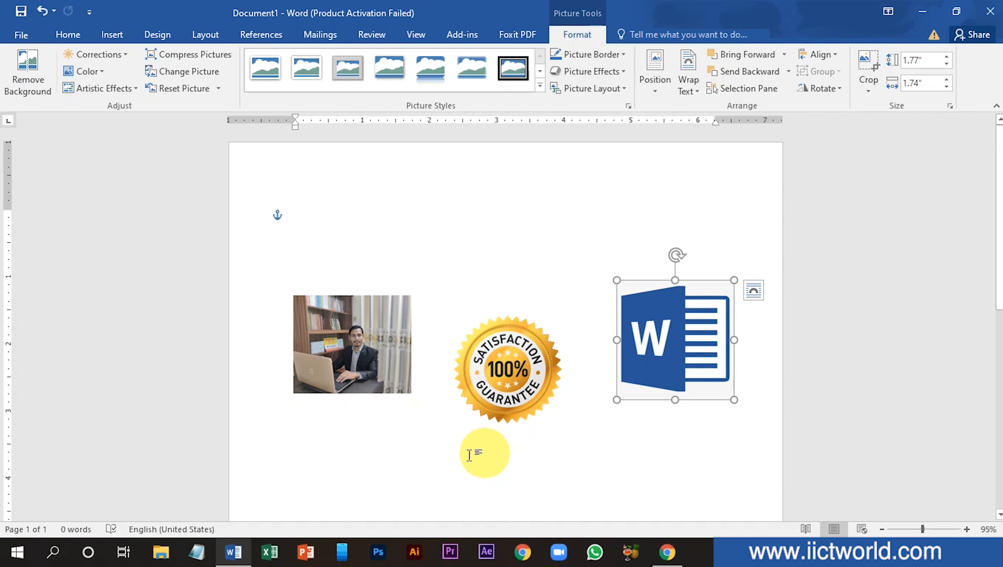
left_click(386, 443)
Select all three pictures together, view the available Align options without applying one, and deselect the pictures
left_click(371, 345)
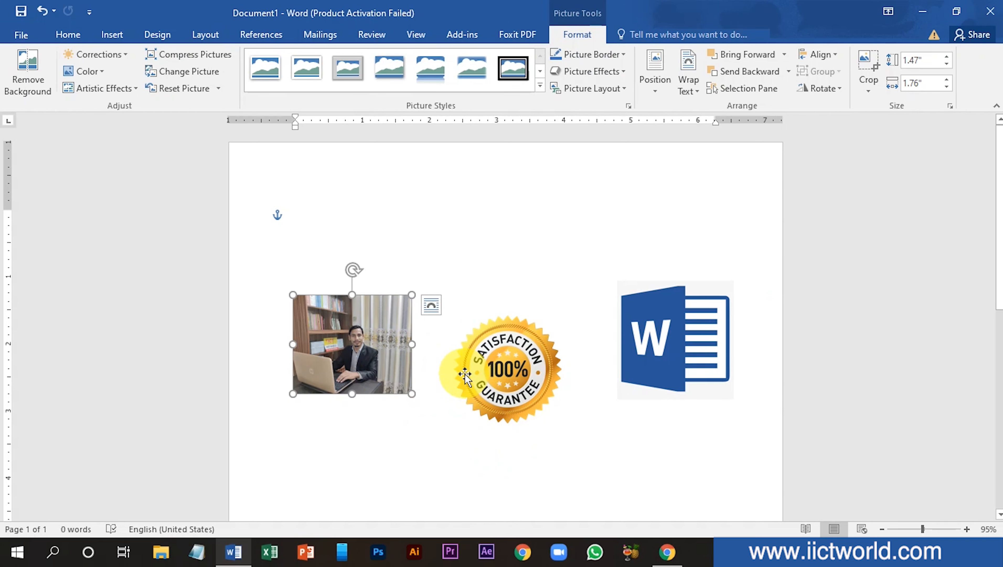
left_click(507, 360, "shift")
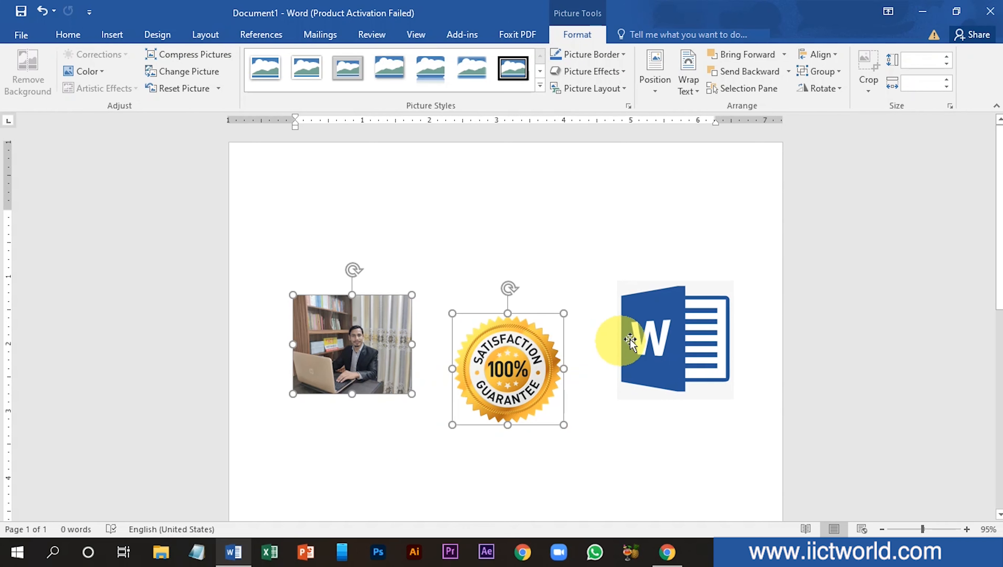
left_click(656, 335, "shift")
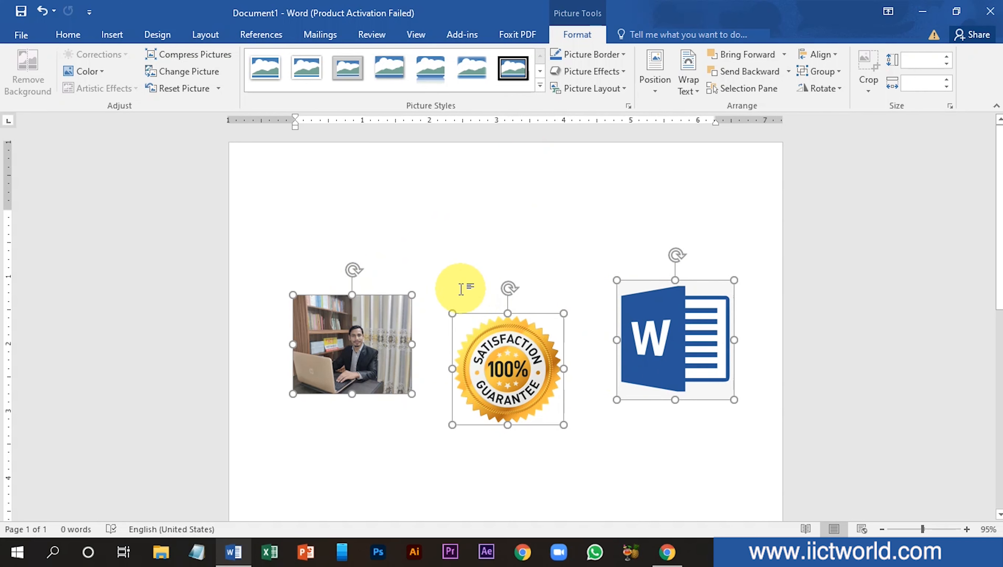
left_click(828, 54)
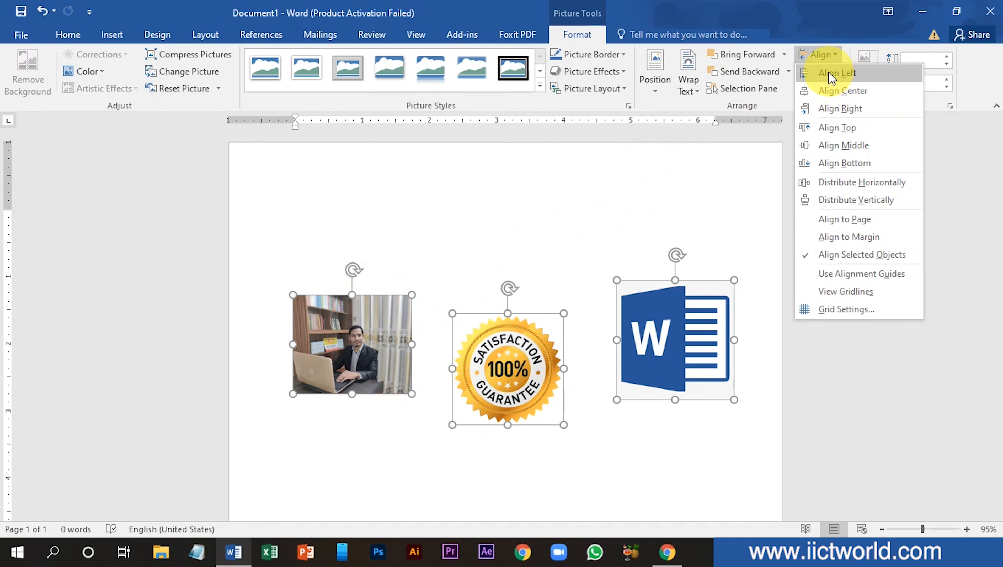
left_click(560, 244)
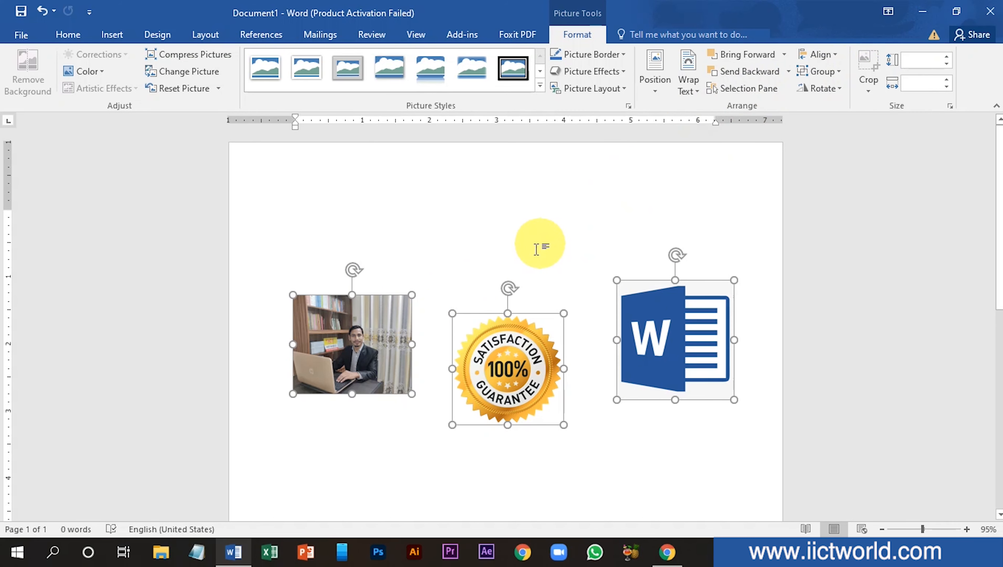
left_click(604, 403)
Stagger the pictures diagonally by moving the seal below the photo and the Word logo below and right of the seal
scroll(563, 318, "down", 3)
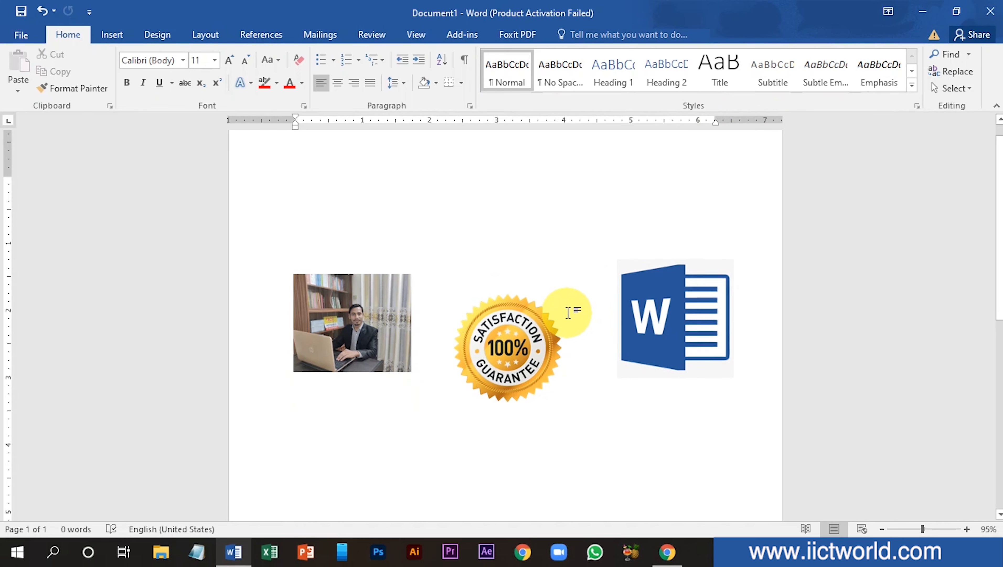
left_click_drag(522, 305, 507, 403)
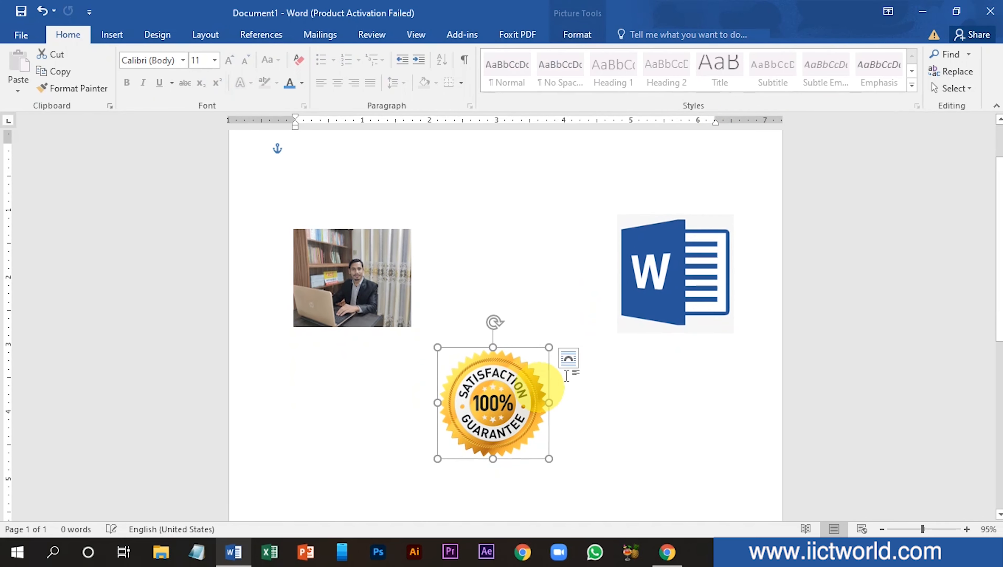
scroll(587, 346, "down", 3)
left_click_drag(657, 246, 635, 442)
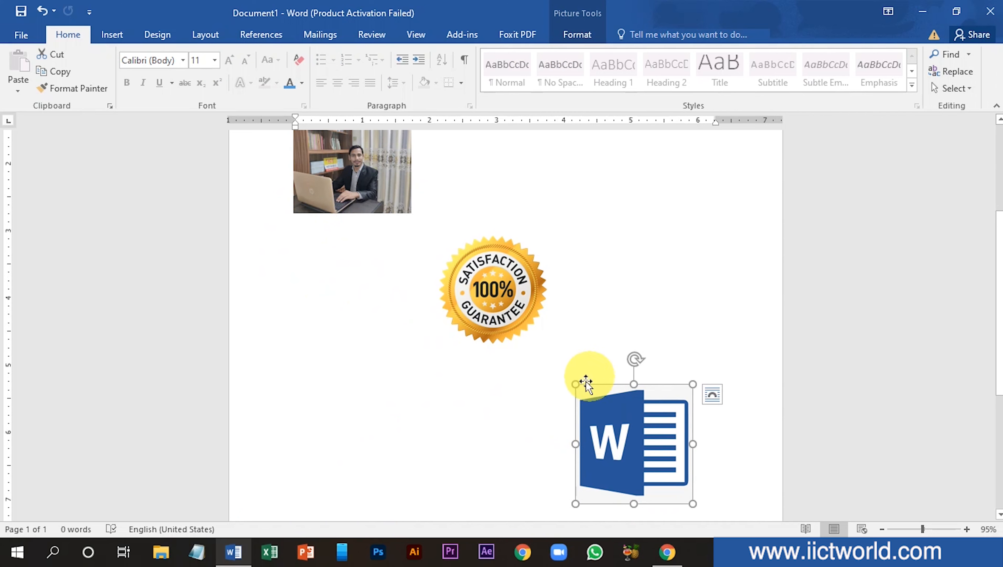
scroll(555, 385, "up", 2)
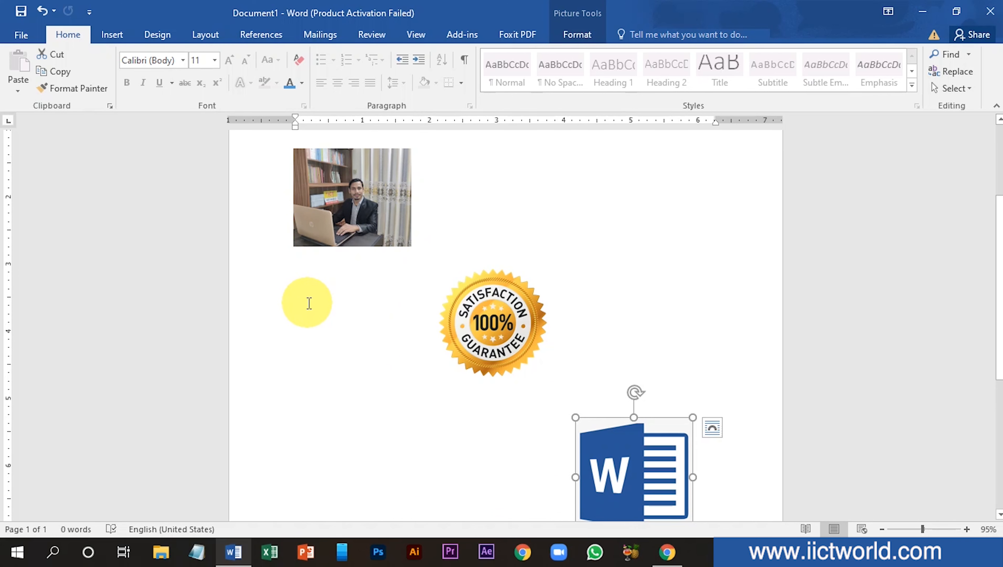
Reposition the photo slightly to the right of its original place, above and left of the seal
left_click(355, 210)
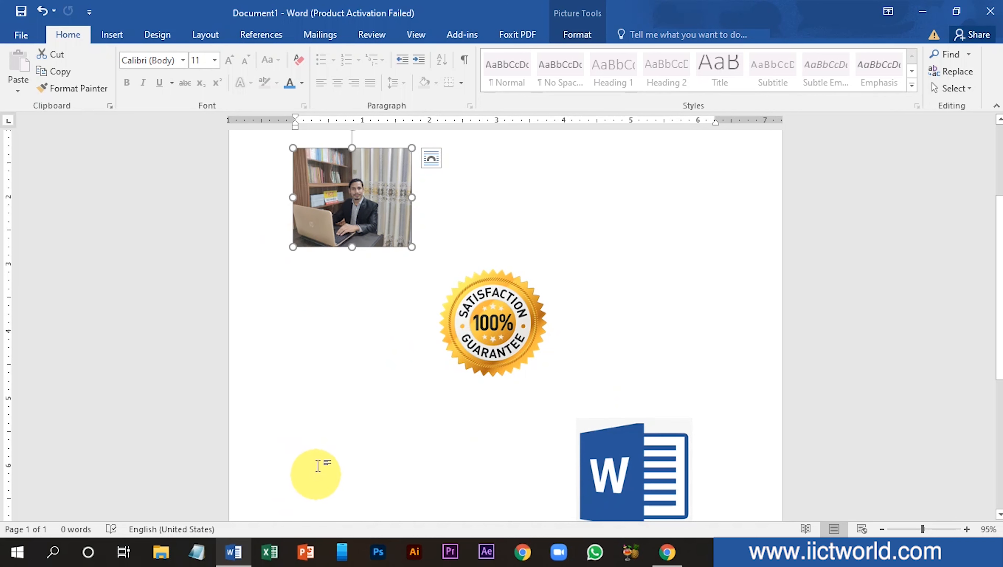
left_click_drag(357, 194, 396, 191)
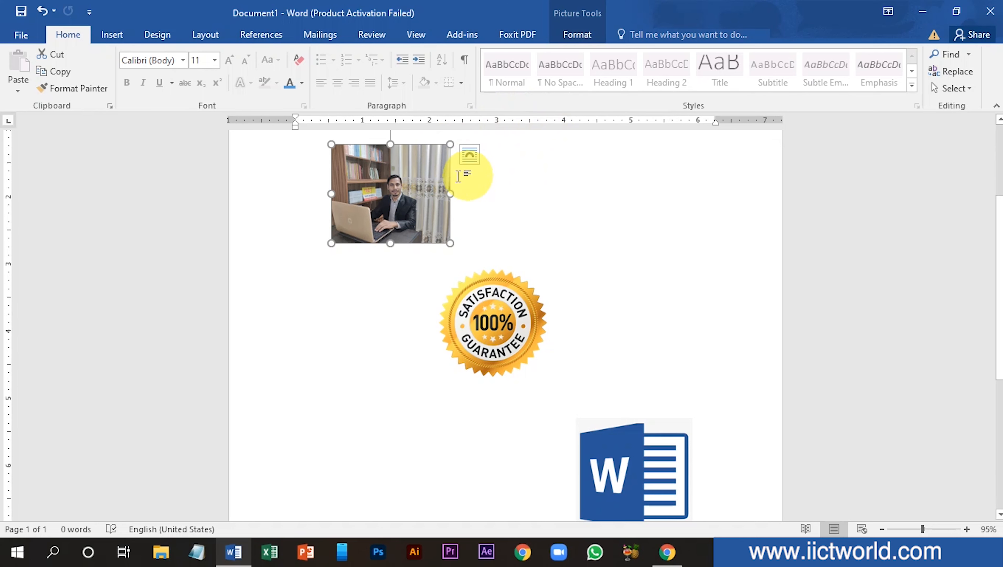
left_click_drag(383, 156, 346, 175)
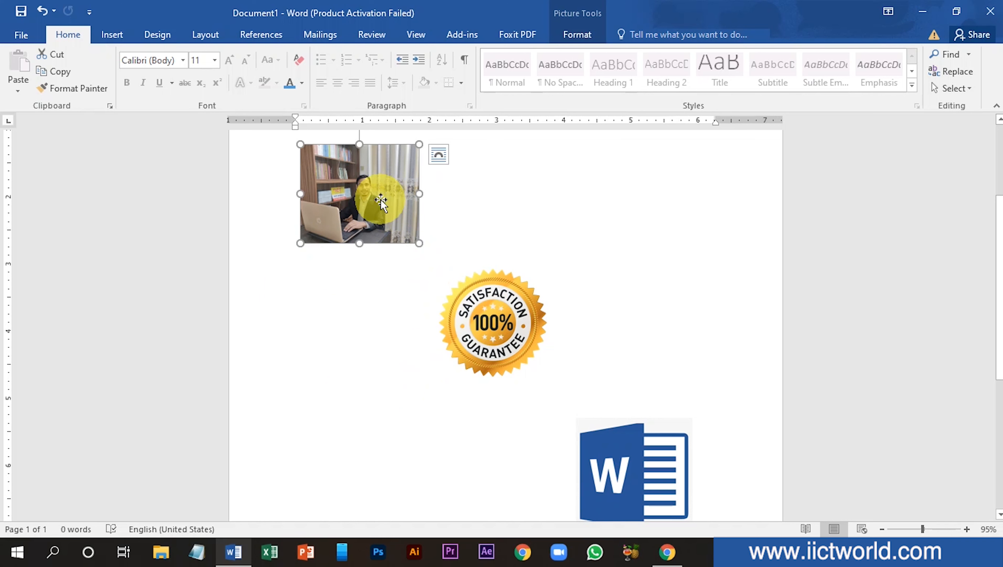
Select the photo, the seal and the Word logo together, and undo the accidental duplication of the pictures
left_click(507, 314, "ctrl")
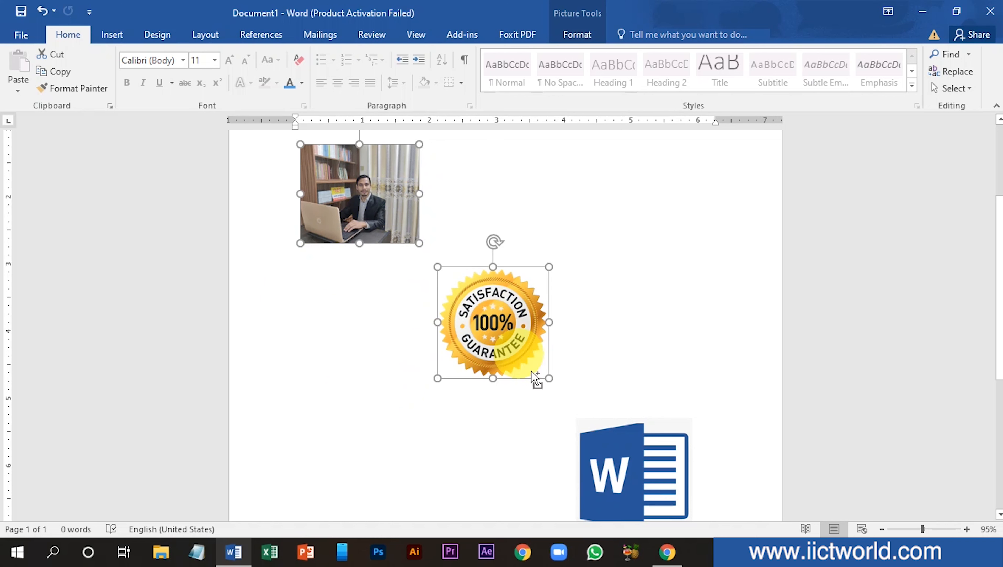
left_click(620, 470, "ctrl")
left_click(645, 336)
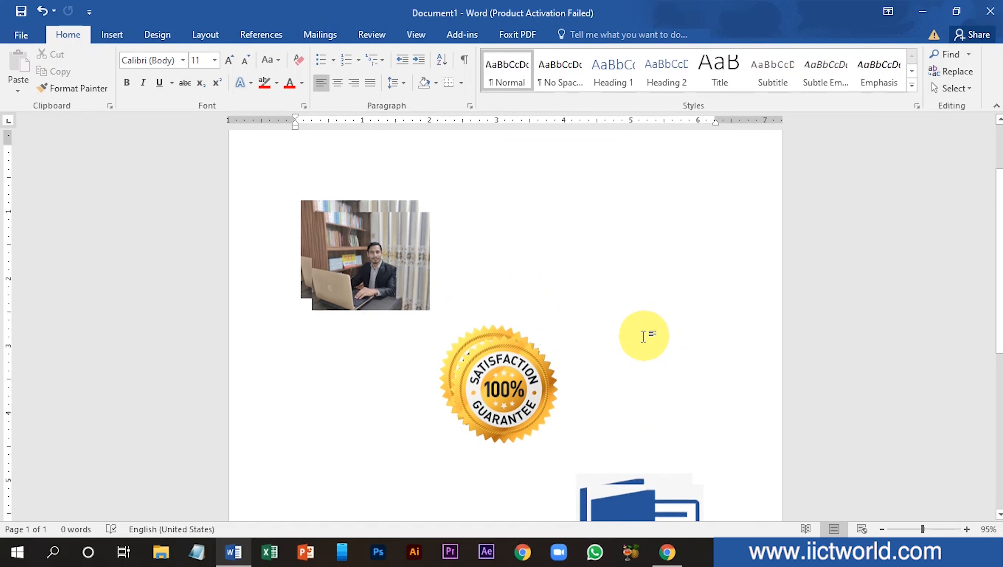
key("ctrl+z")
scroll(596, 294, "down", 3)
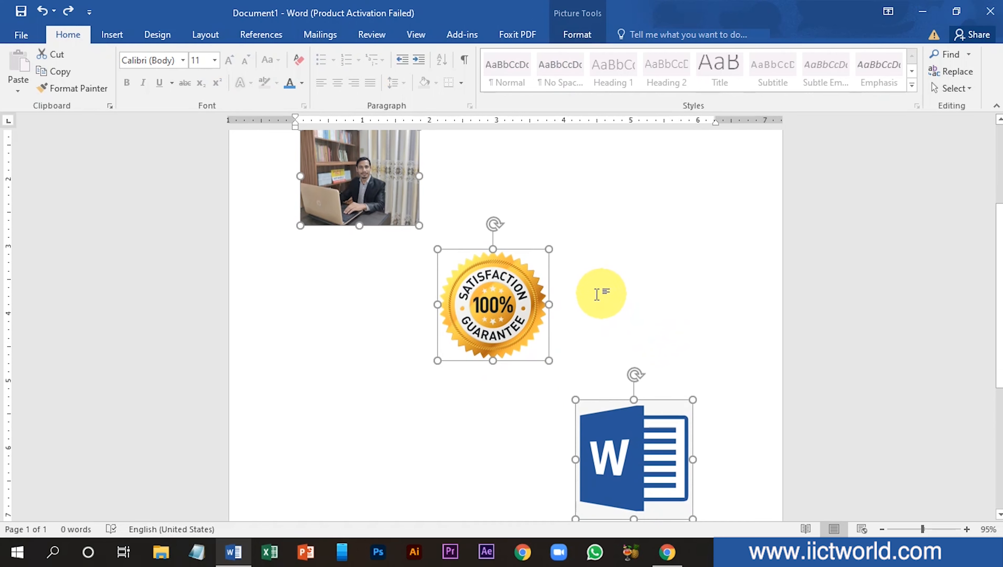
scroll(468, 324, "up", 1)
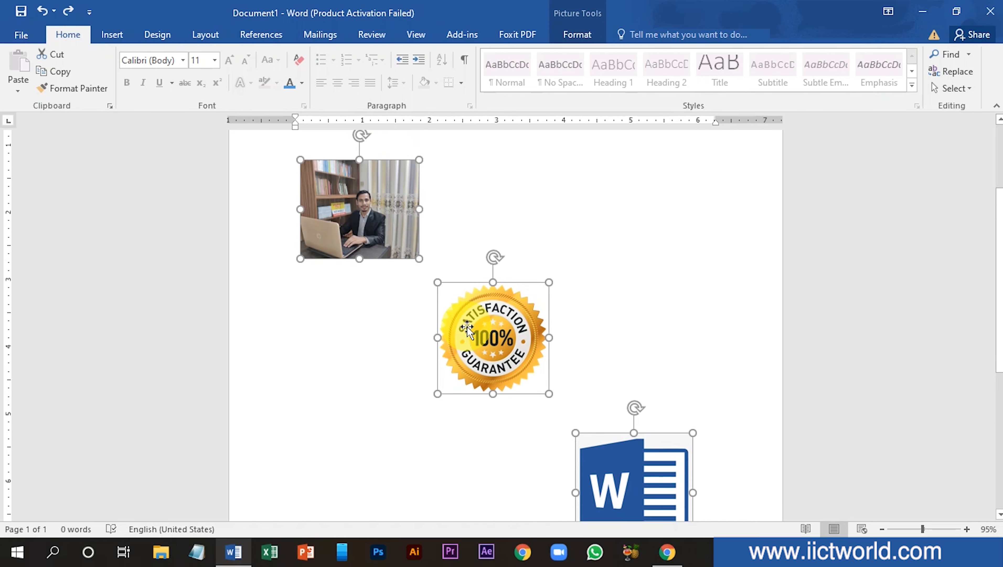
Apply Align Left to the three selected pictures, inspect their left edges, and undo the alignment
left_click(576, 36)
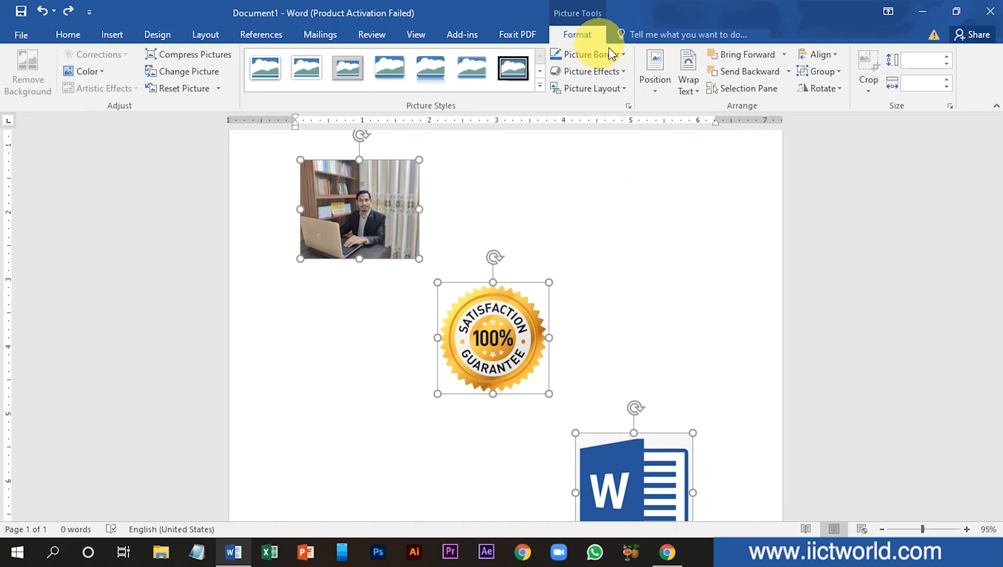
left_click(833, 54)
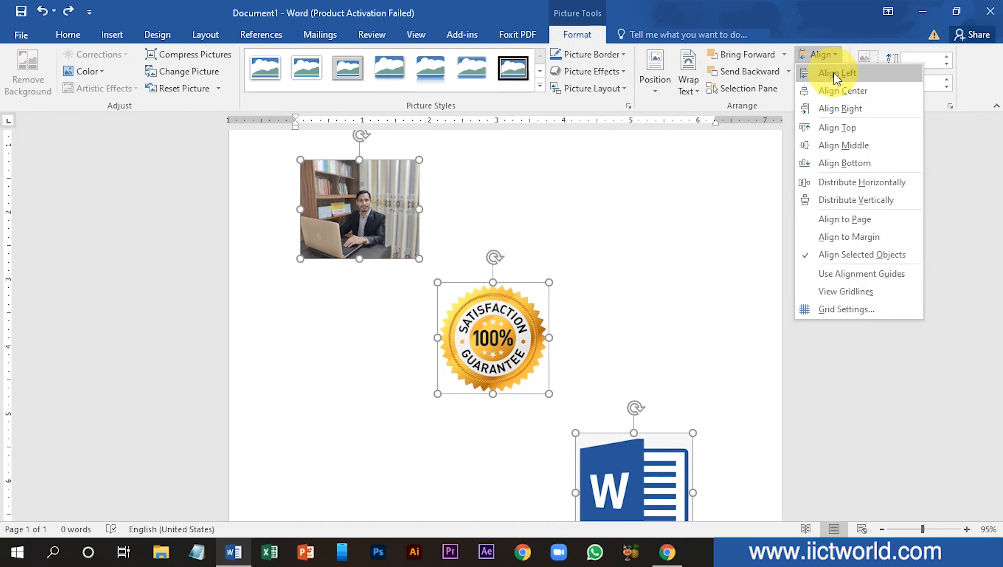
left_click(832, 72)
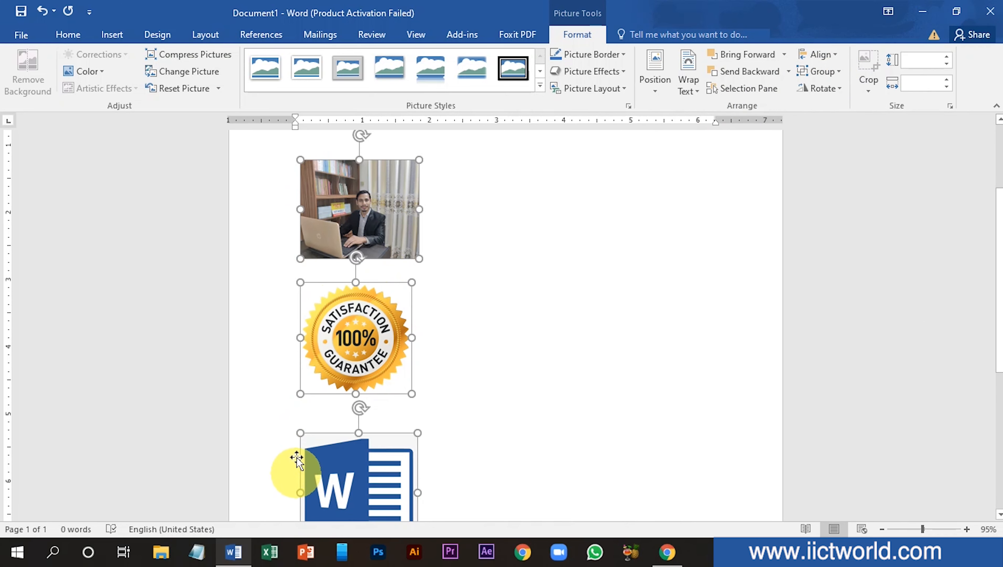
left_click(512, 286)
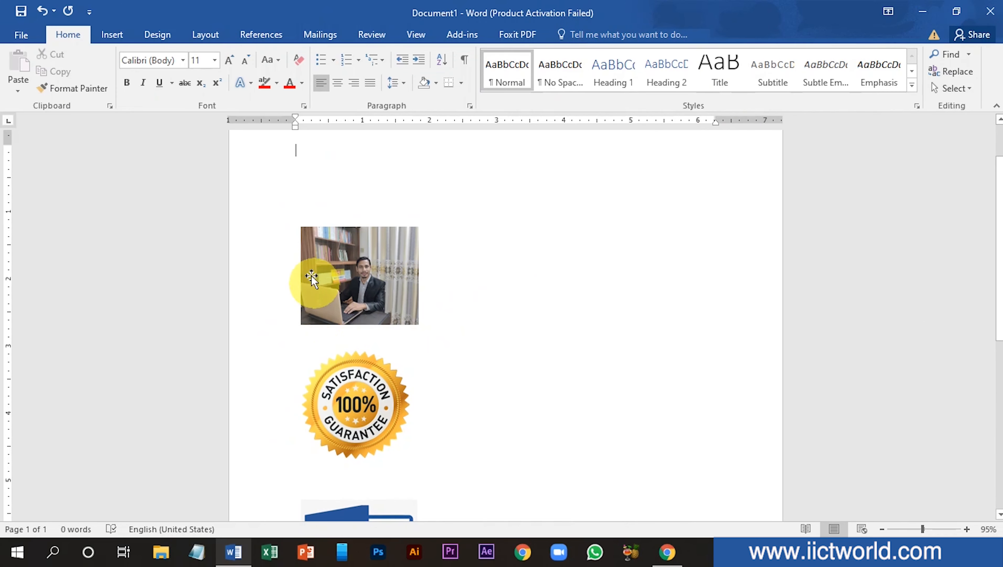
scroll(292, 441, "down", 3)
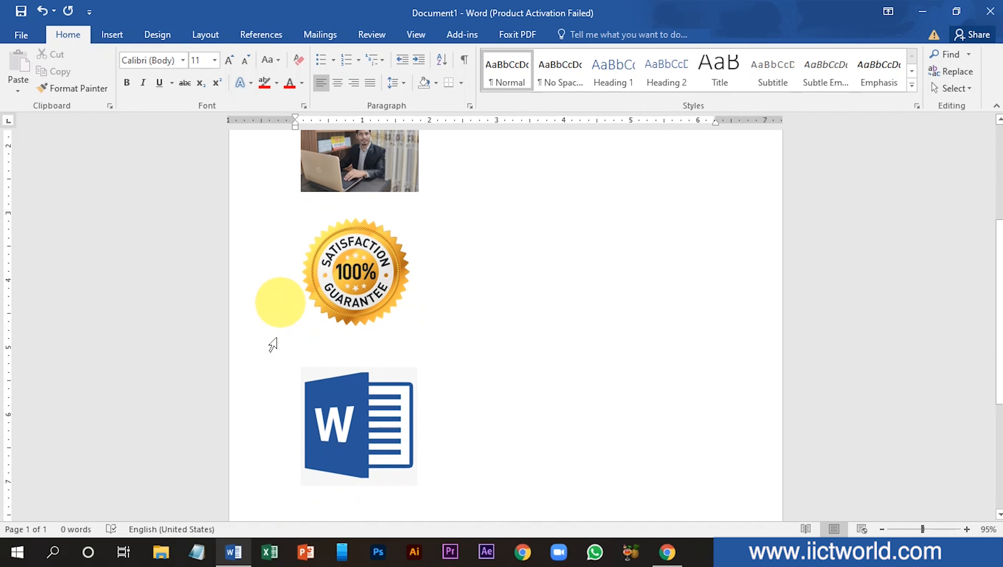
scroll(446, 344, "up", 1)
scroll(446, 344, "up", 1)
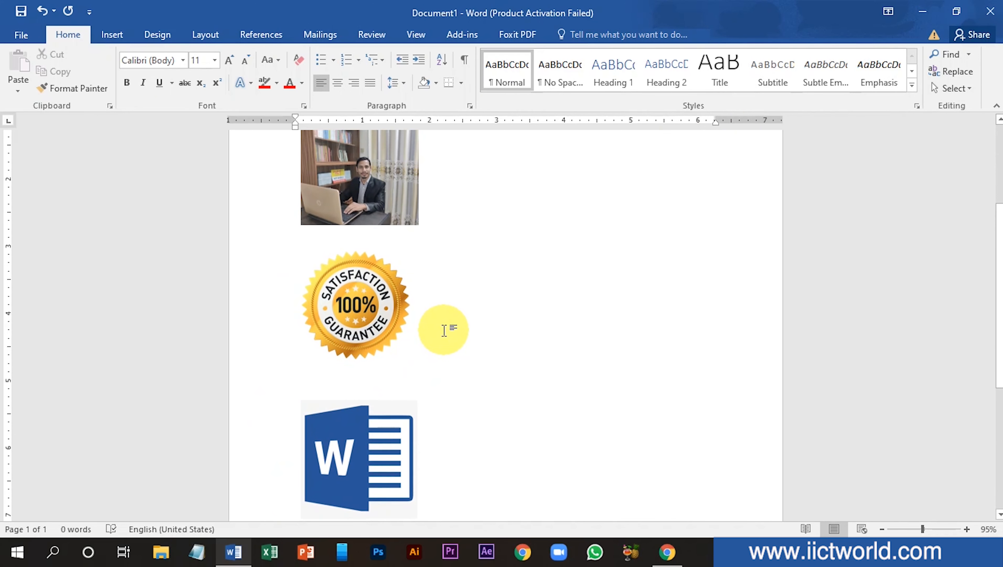
key("ctrl+z")
scroll(385, 342, "up", 3)
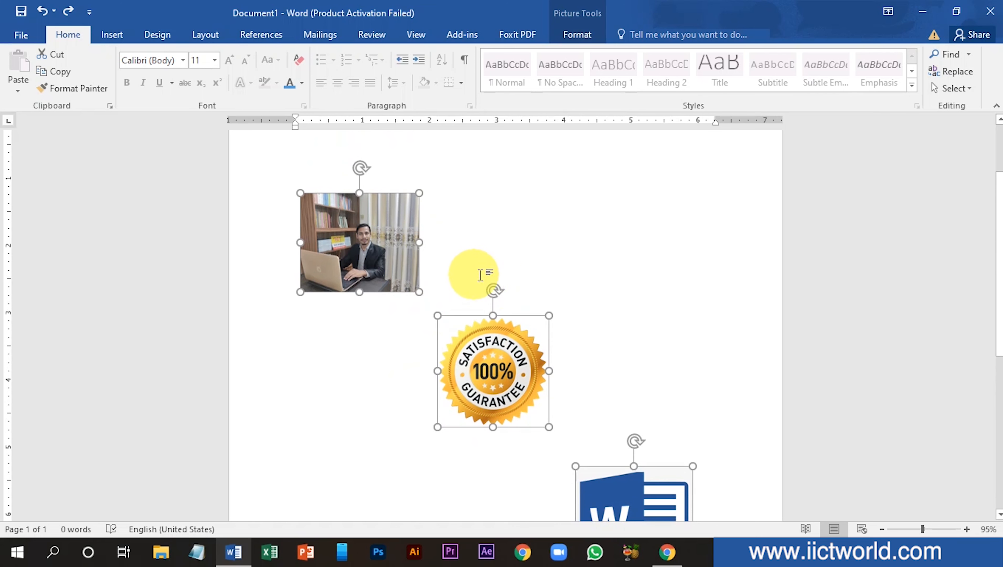
Apply Align Center to the three selected pictures and undo the alignment
left_click(576, 36)
left_click(830, 56)
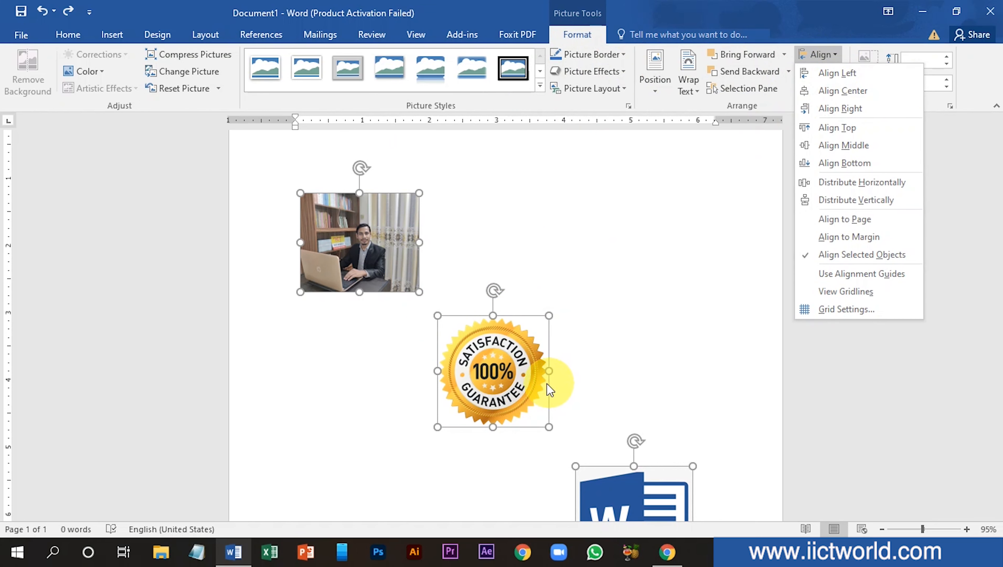
left_click(842, 90)
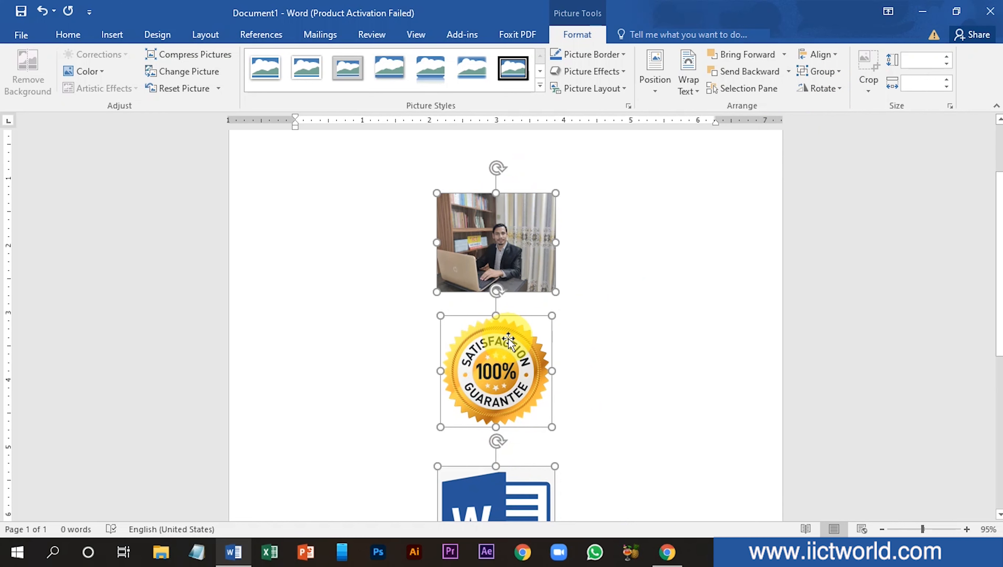
key("ctrl+z")
Apply Align Right to the three selected pictures and undo the alignment
left_click(820, 54)
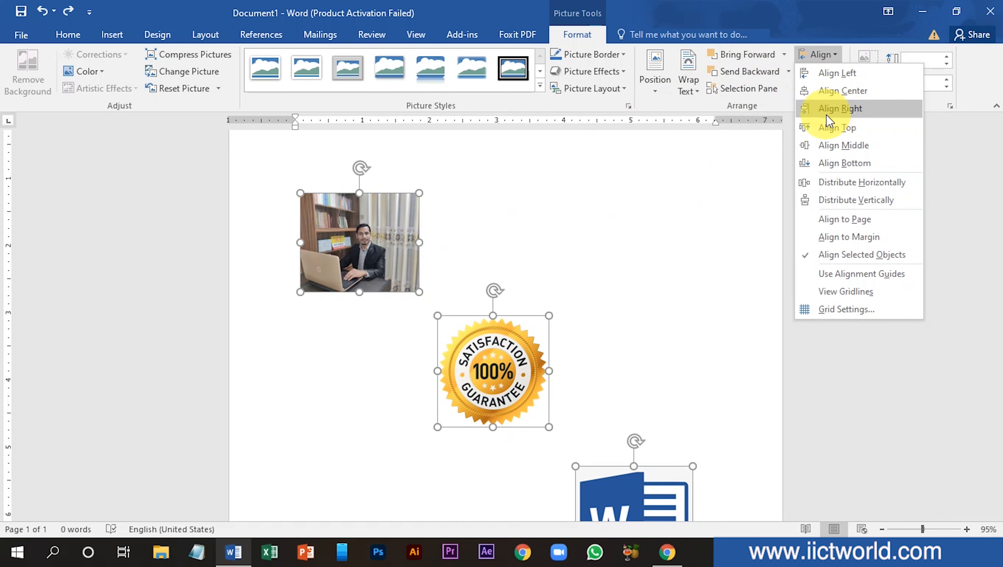
left_click(846, 115)
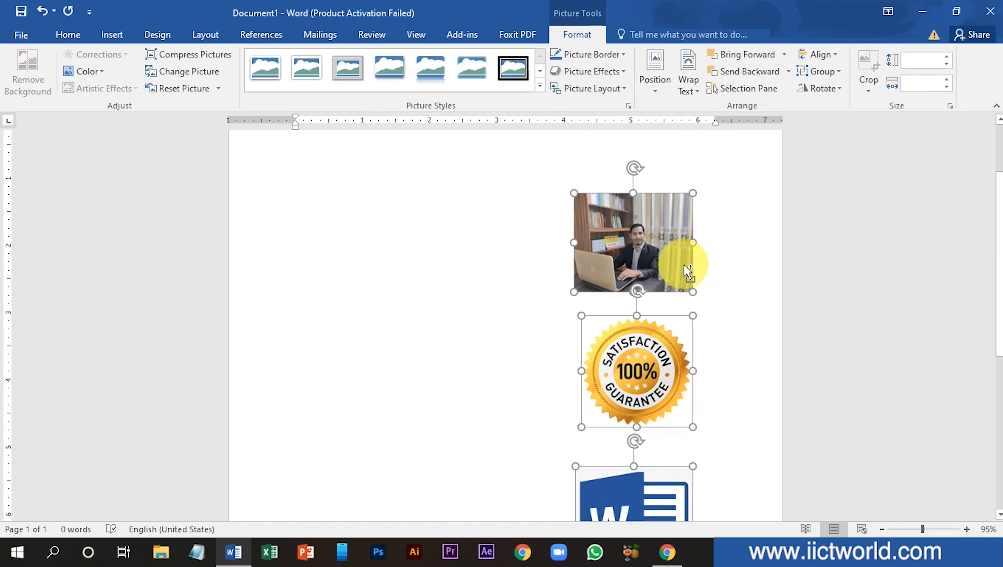
key("ctrl+z")
Apply Align Top to the three selected pictures and undo the alignment
left_click(820, 54)
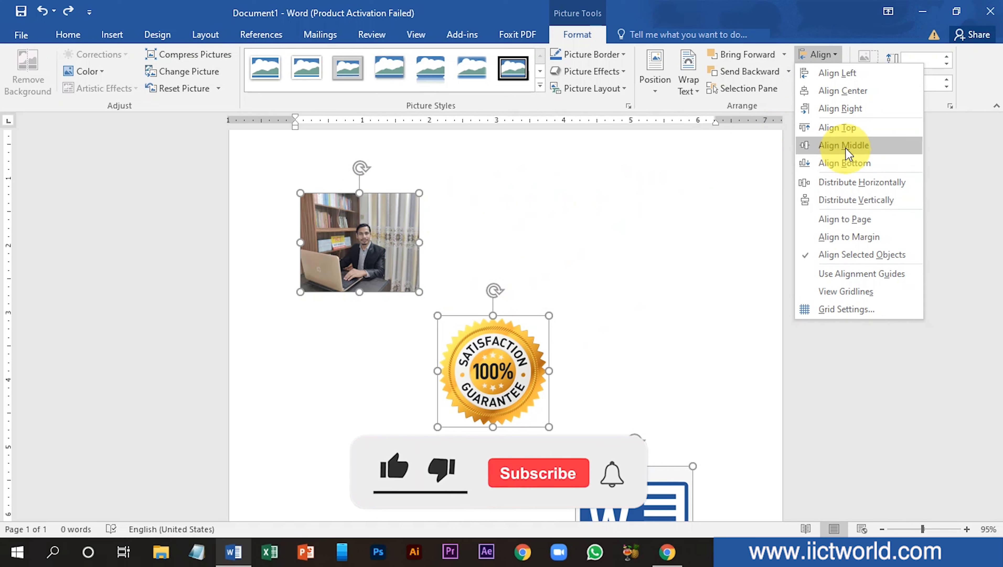
left_click(832, 134)
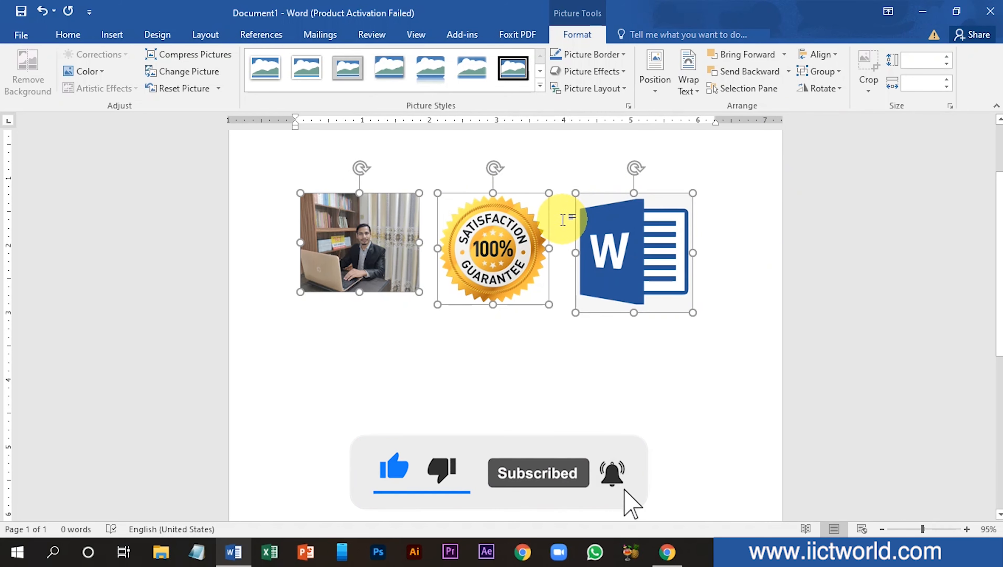
key("ctrl+z")
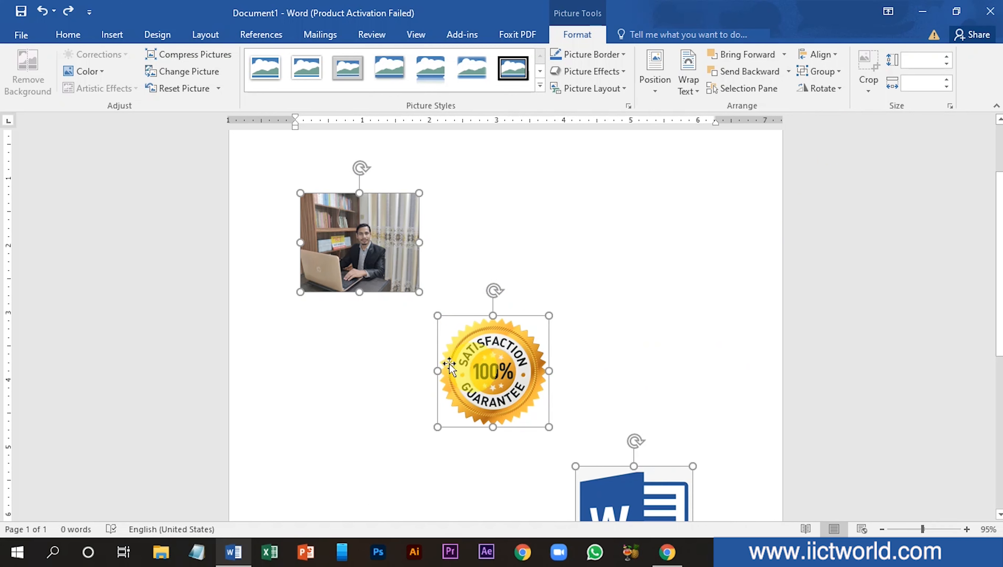
Apply Align Middle to the three selected pictures and undo the alignment
left_click(828, 54)
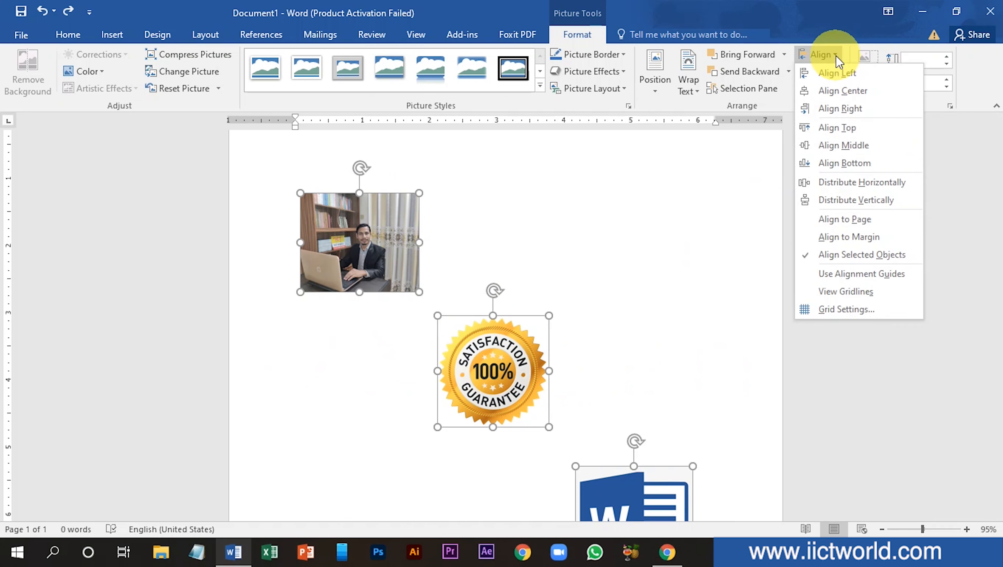
left_click(840, 147)
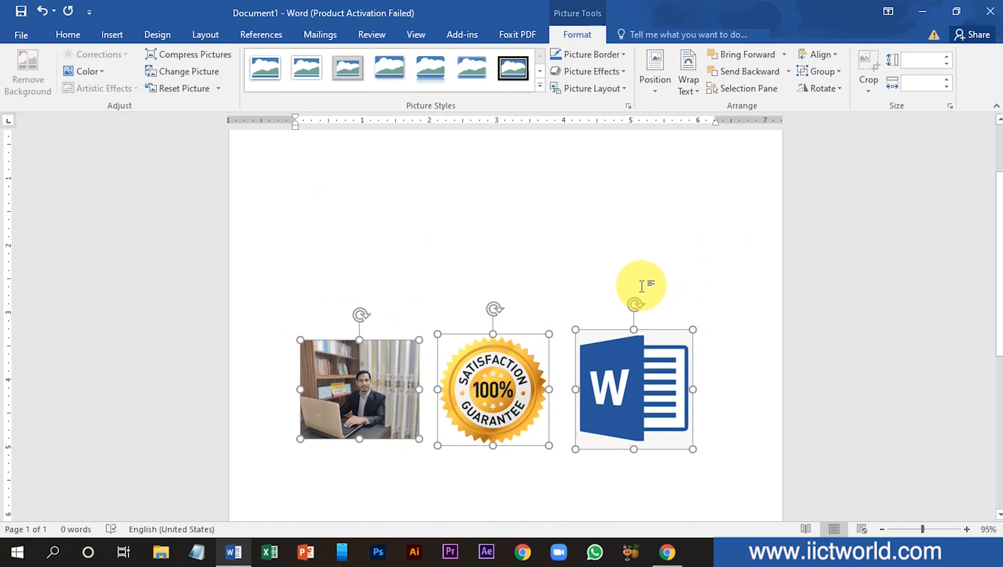
key("ctrl+z")
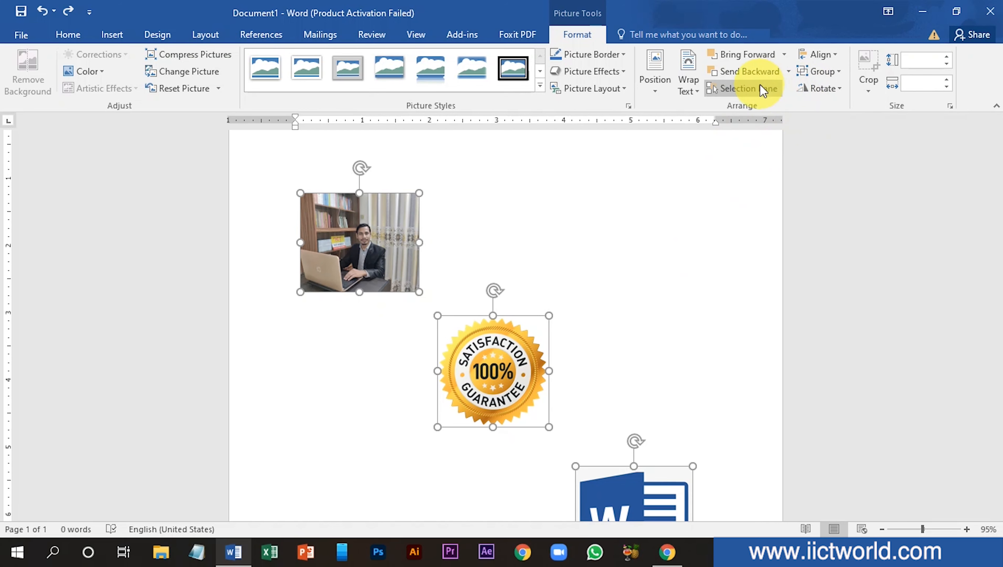
Apply Align Bottom to the three selected pictures, inspect their lower edges, and undo the alignment
left_click(839, 59)
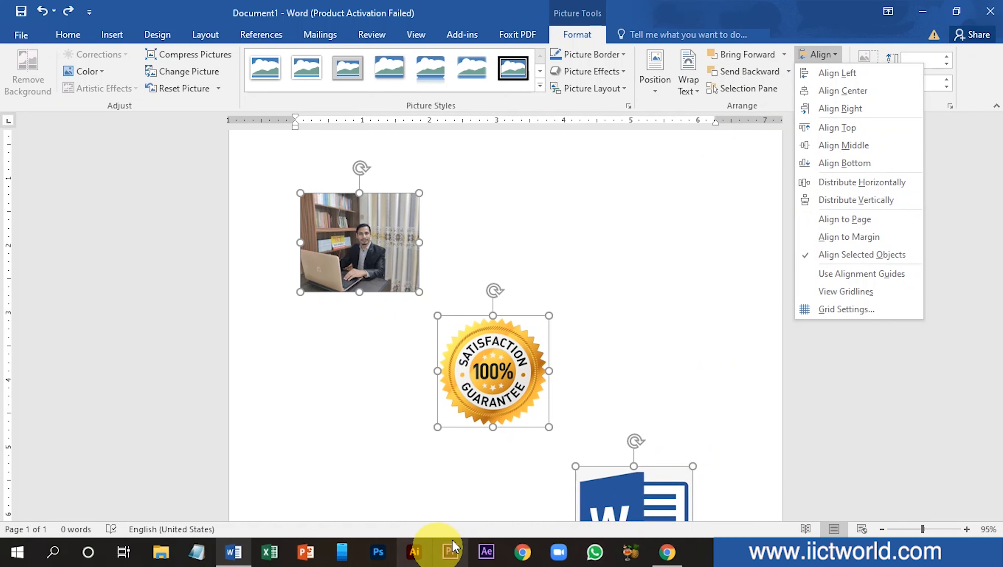
left_click(851, 163)
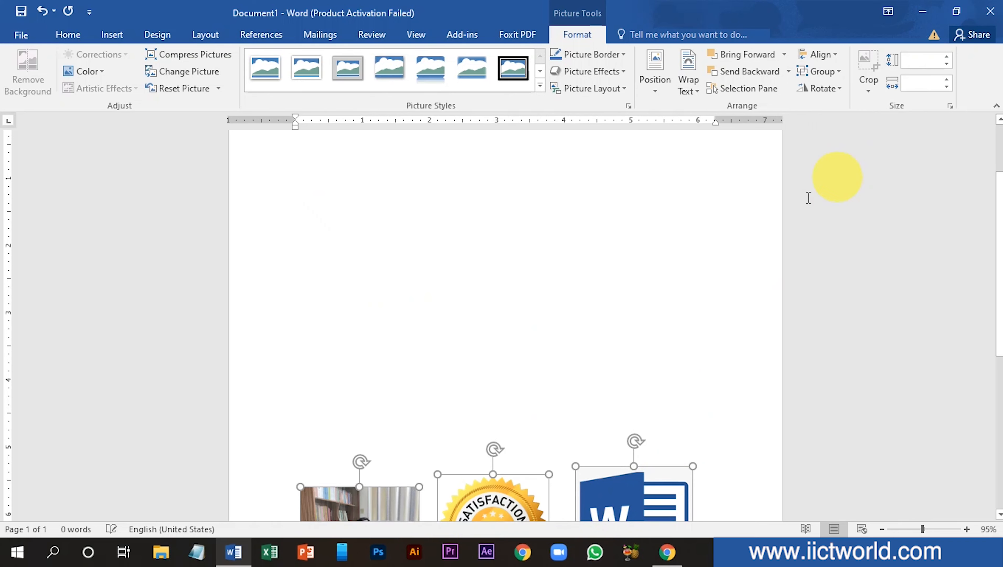
scroll(573, 496, "down", 5)
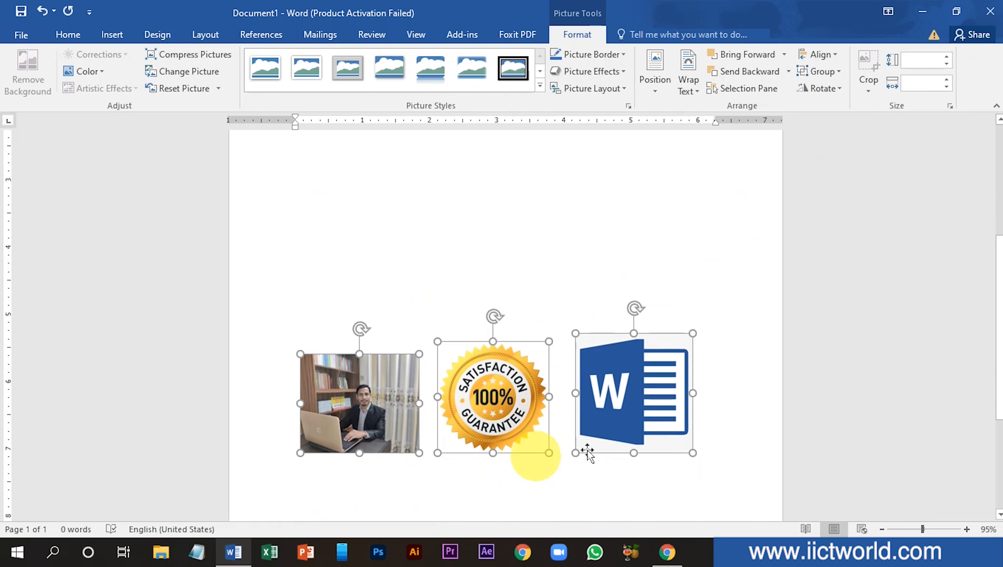
key("ctrl+z")
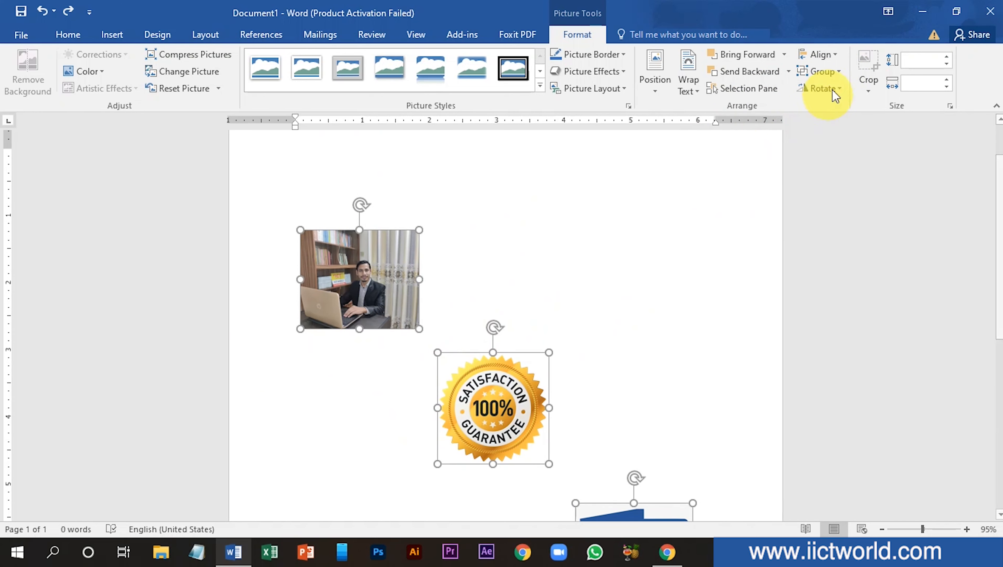
left_click(827, 54)
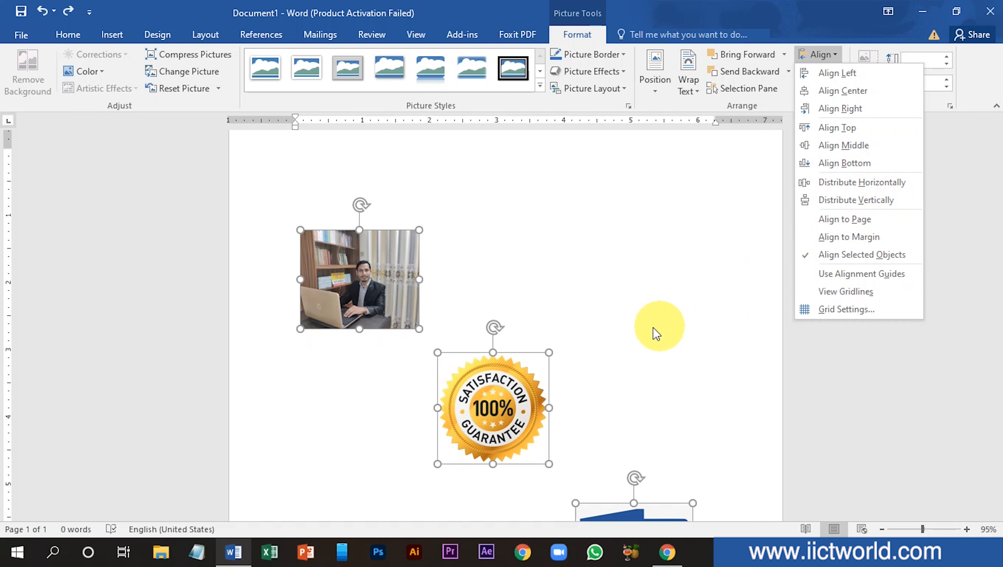
key("Escape")
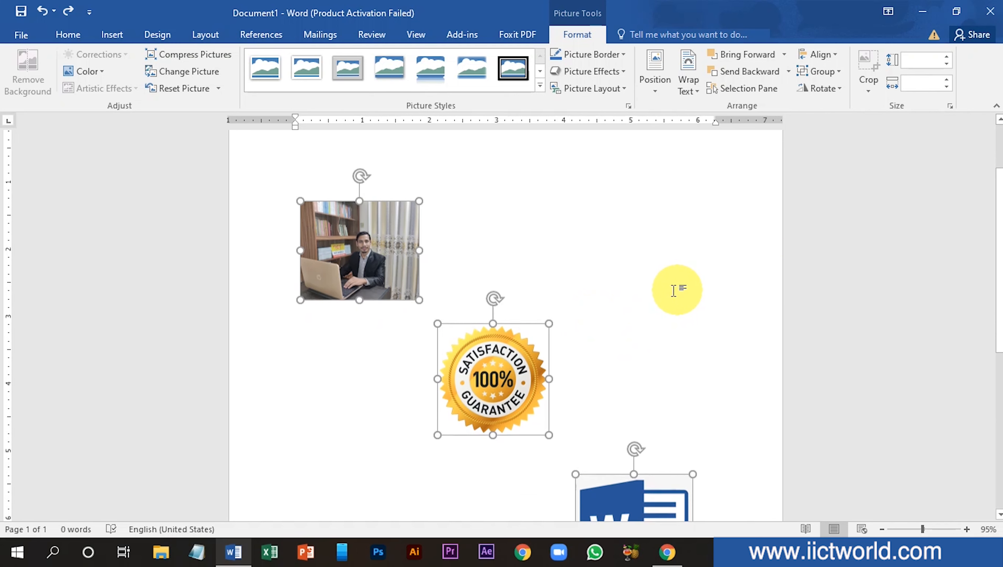
Move the portrait photo and the guarantee seal up slightly, and shift the Word logo up and toward the right page edge
left_click(624, 246)
left_click_drag(385, 273, 373, 233)
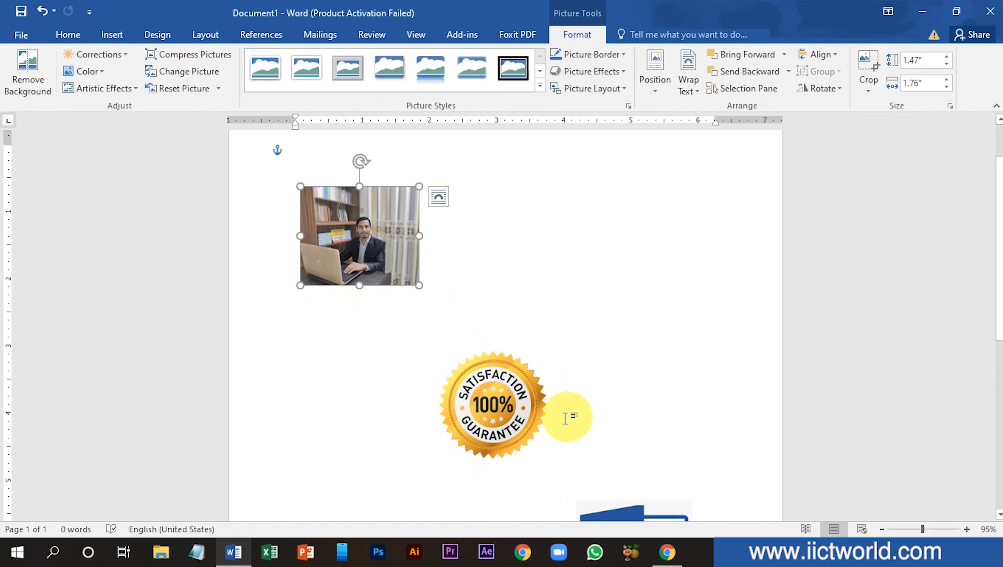
left_click_drag(518, 400, 519, 351)
left_click(638, 501)
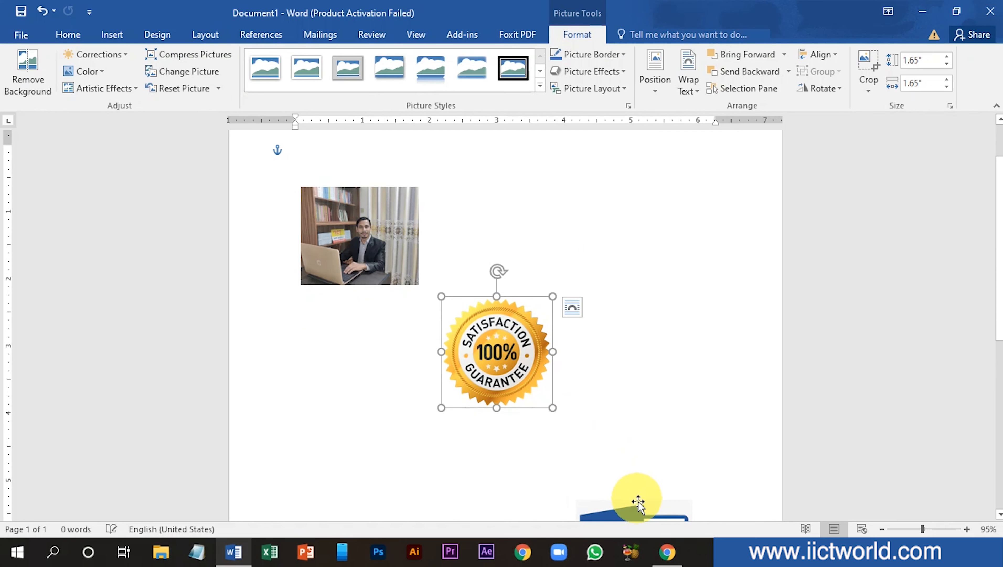
left_click_drag(637, 510, 698, 443)
scroll(697, 443, "down", 5)
scroll(679, 436, "up", 5)
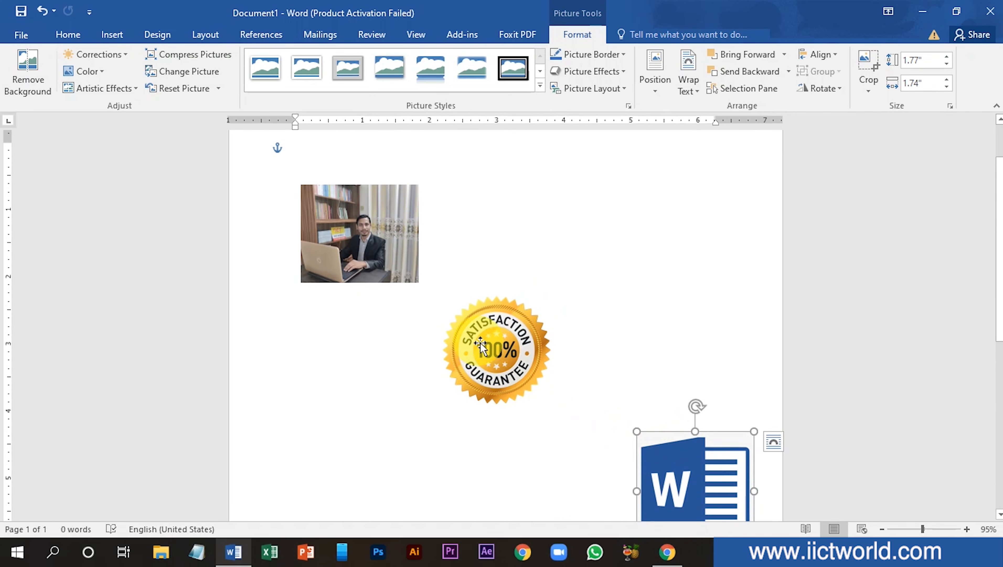
Select all three pictures and apply Distribute Horizontally and Distribute Vertically to them
left_click(417, 280)
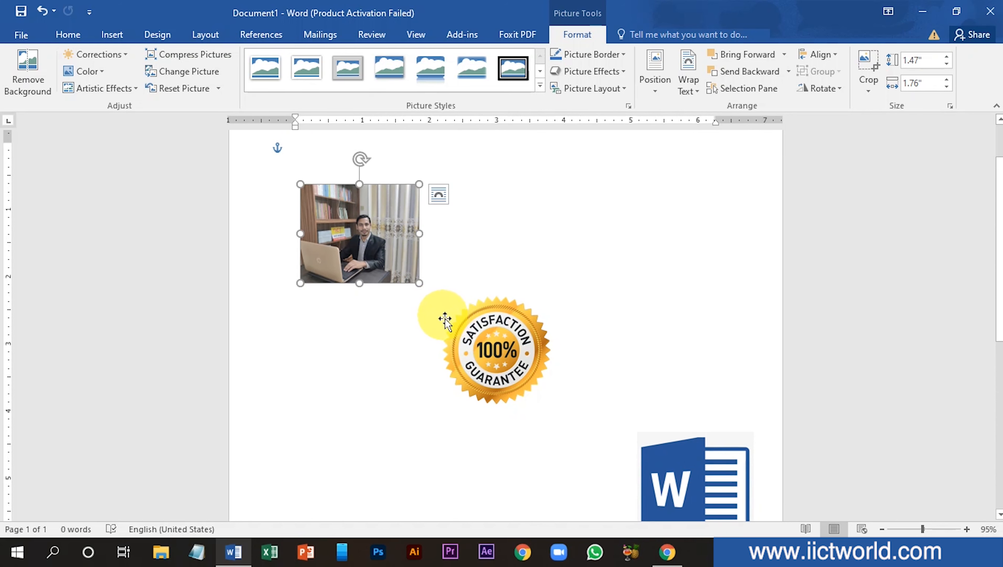
left_click(489, 328, "shift")
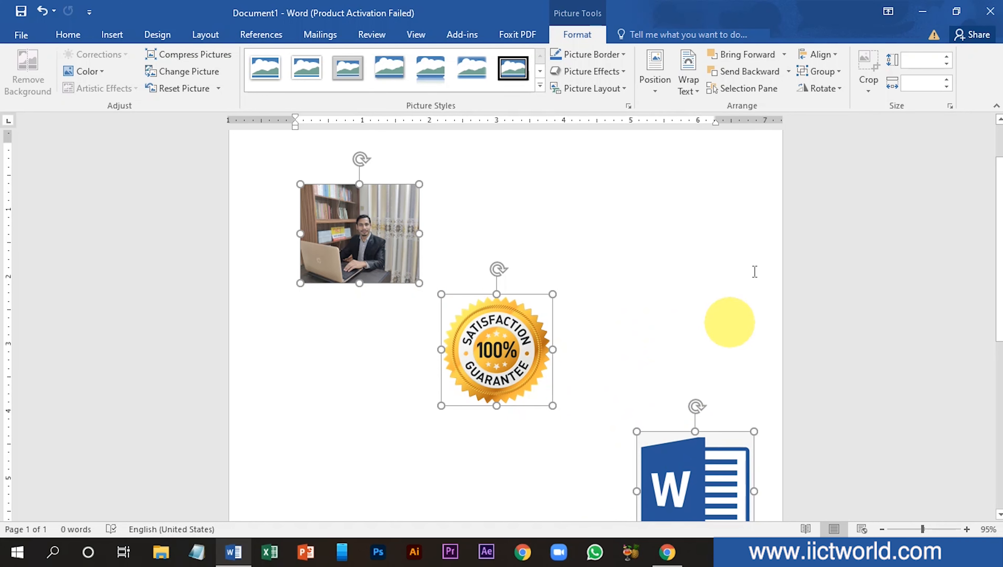
left_click(837, 57)
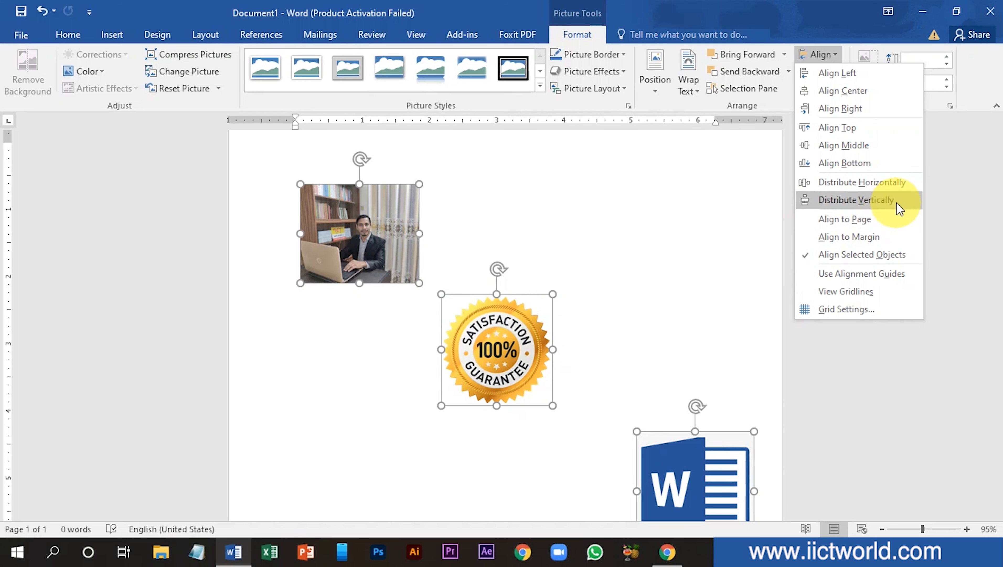
left_click(834, 183)
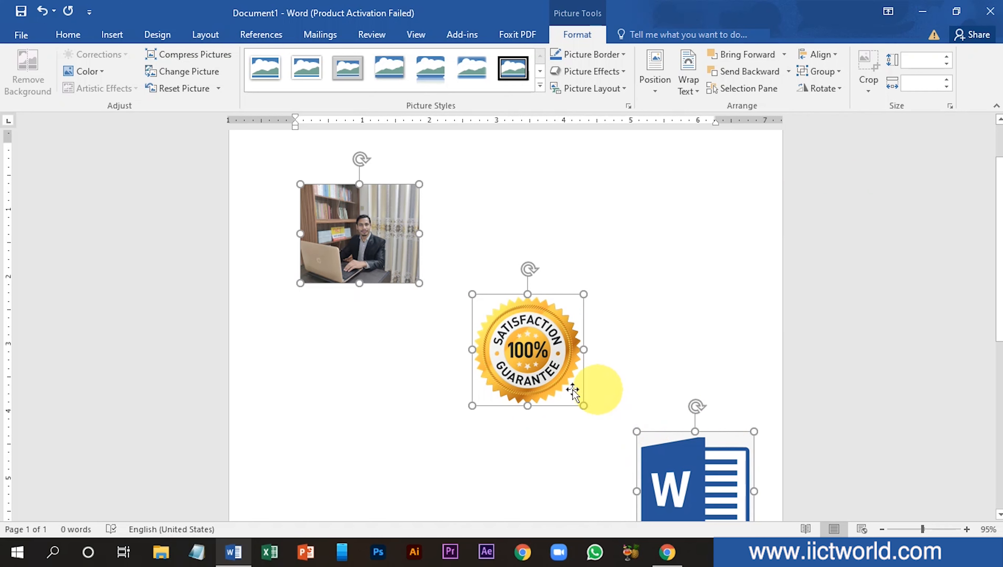
left_click(836, 56)
left_click(843, 197)
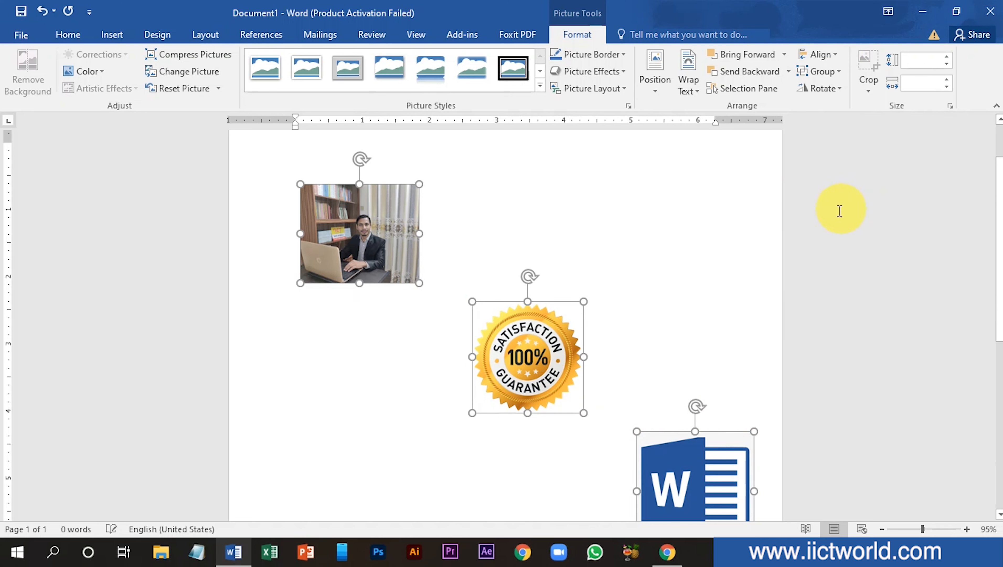
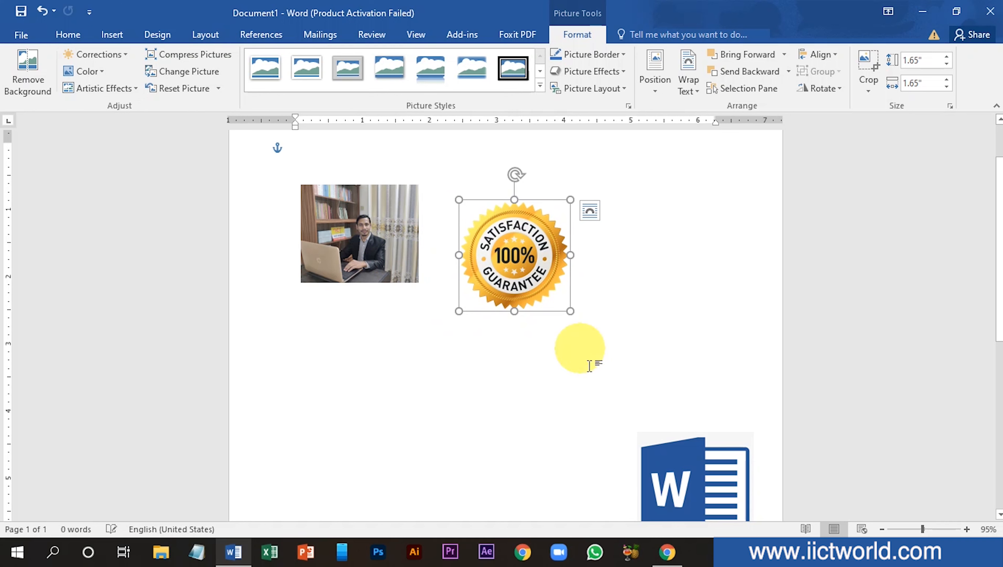
Move the Word logo up beside the guarantee seal to form a rough row, and select all three pictures
left_click(681, 472)
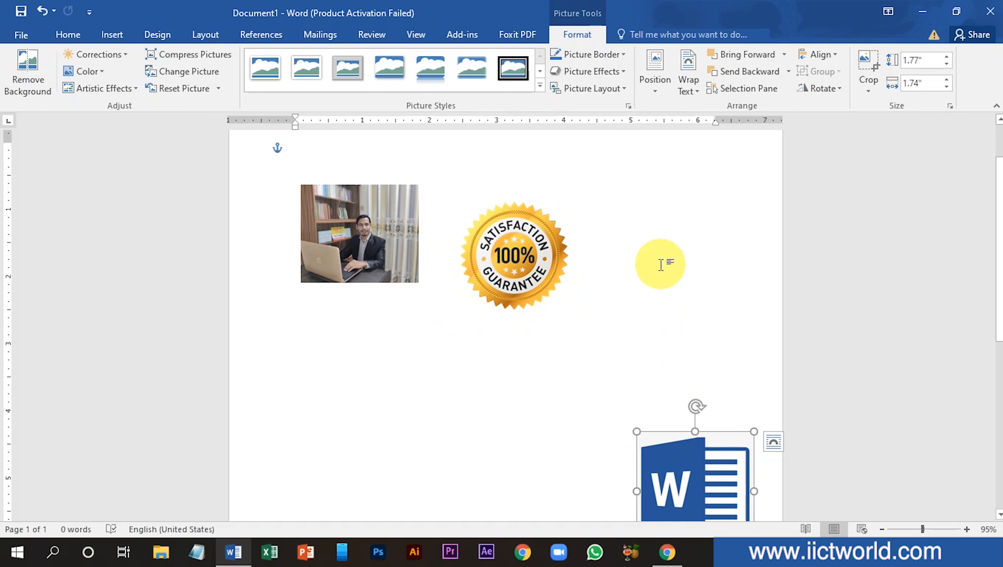
left_click_drag(694, 459, 674, 221)
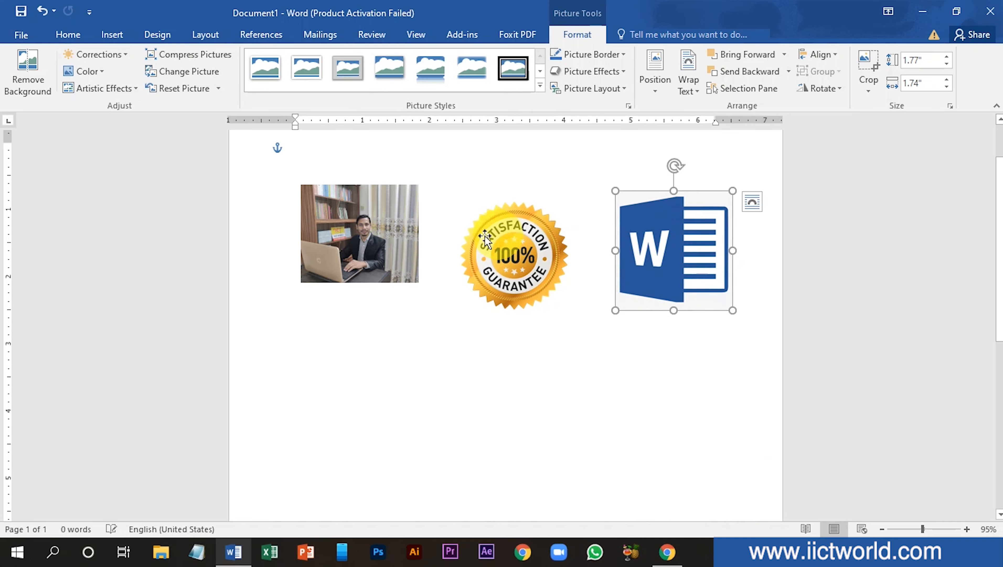
left_click(397, 242, "shift")
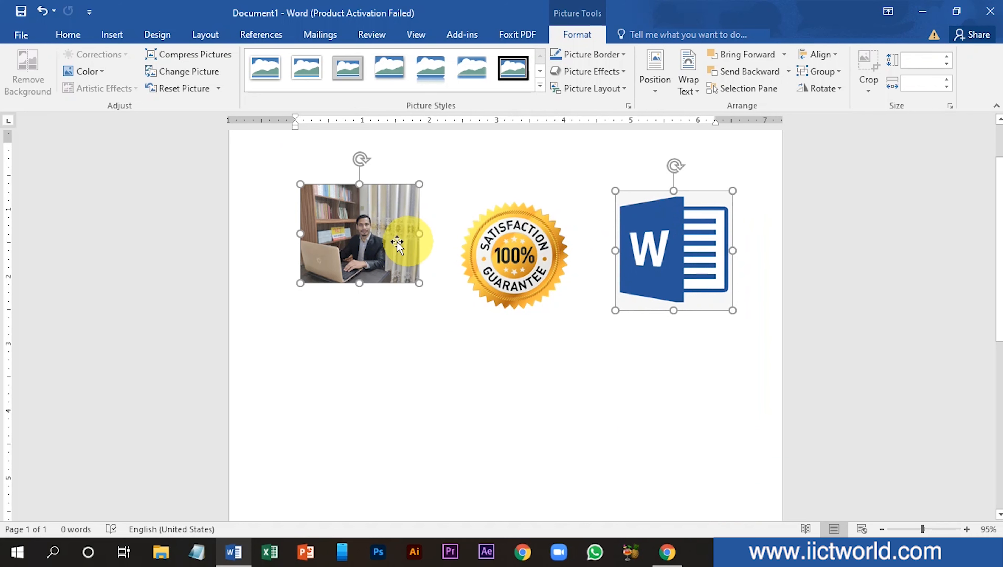
left_click(506, 244, "shift")
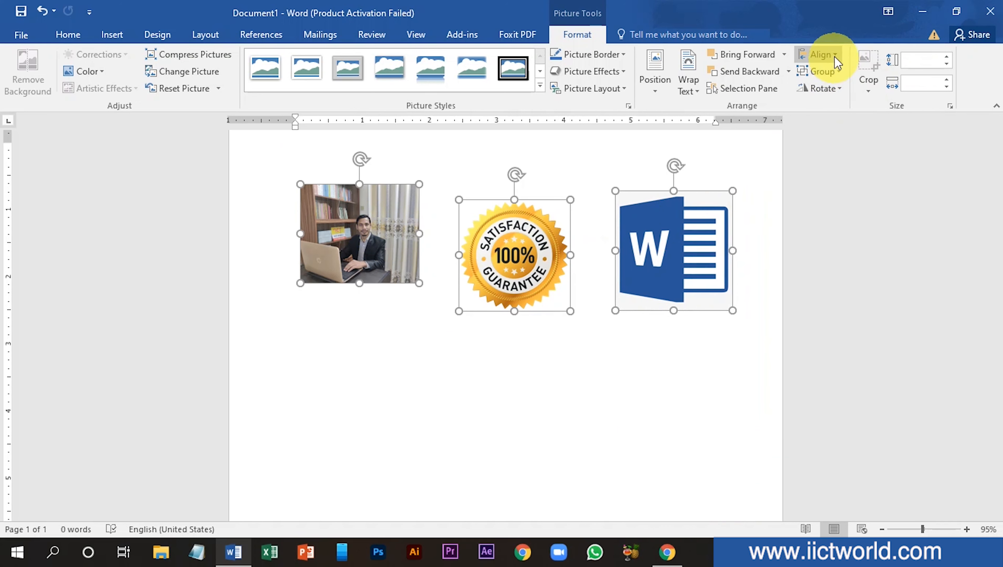
Apply Align Center to the row of three selected pictures and undo the alignment
left_click(823, 54)
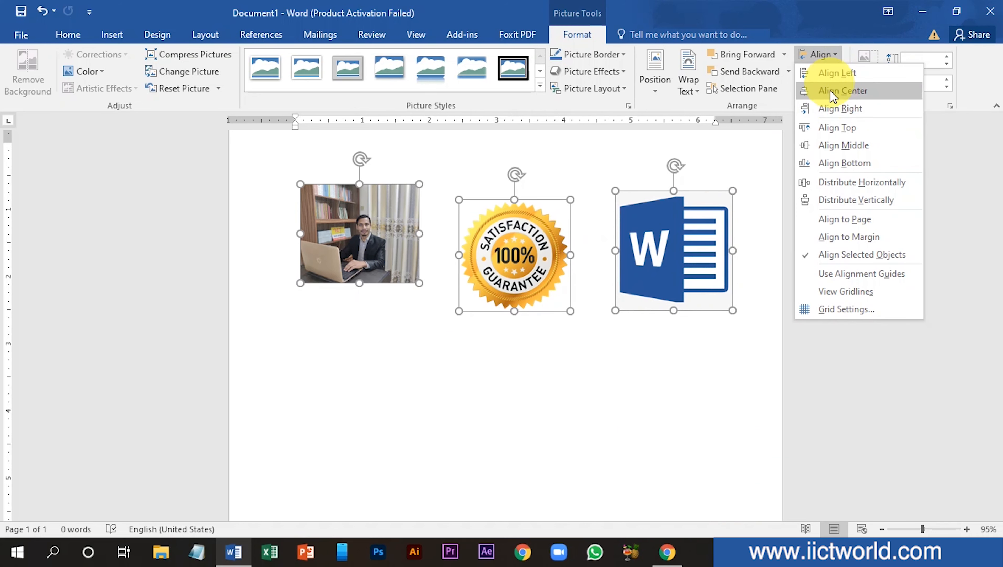
left_click(846, 92)
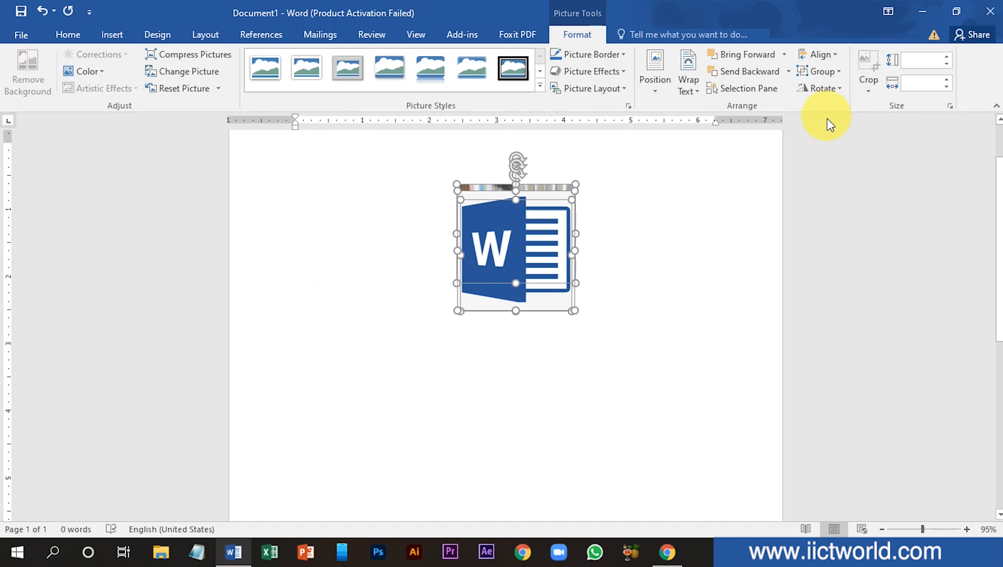
key("ctrl+z")
Apply Align Middle to the row of three selected pictures
left_click(836, 56)
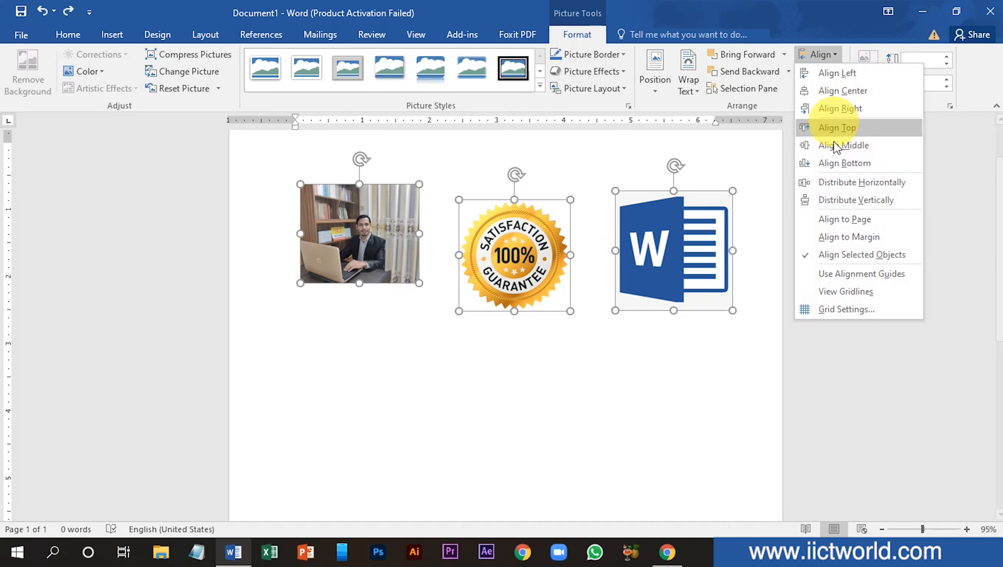
left_click(843, 145)
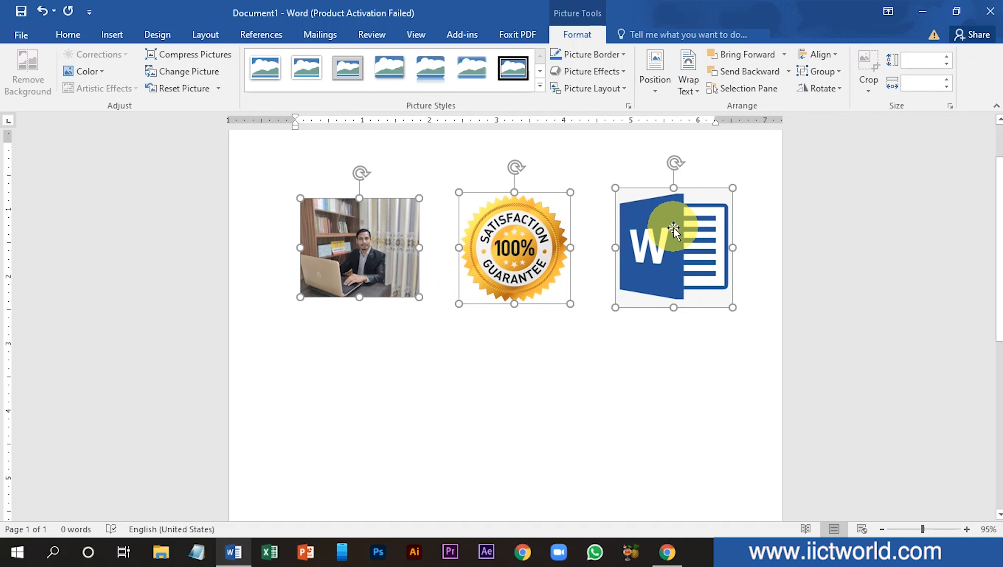
Distribute the three pictures in the row horizontally and vertically
left_click(837, 57)
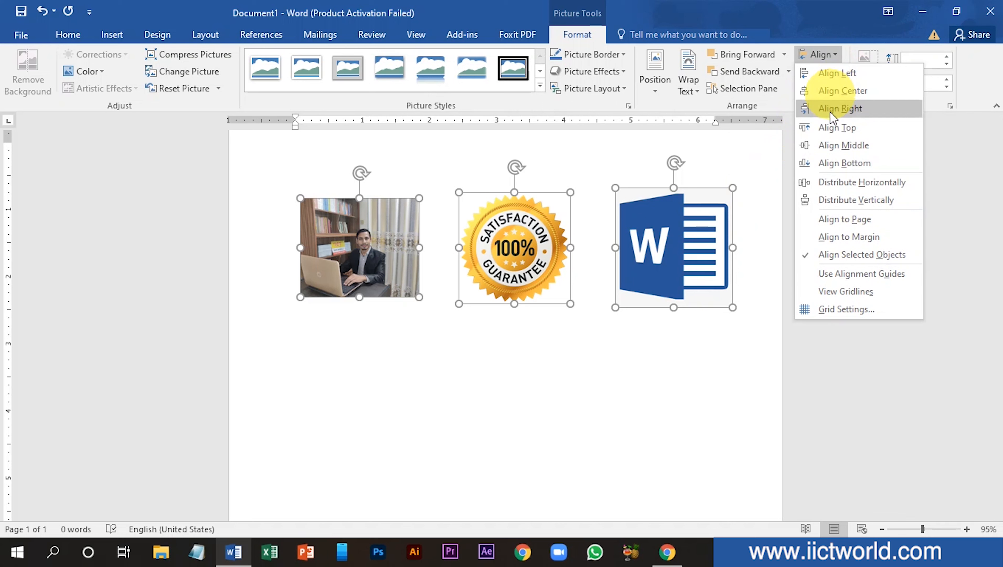
left_click(846, 182)
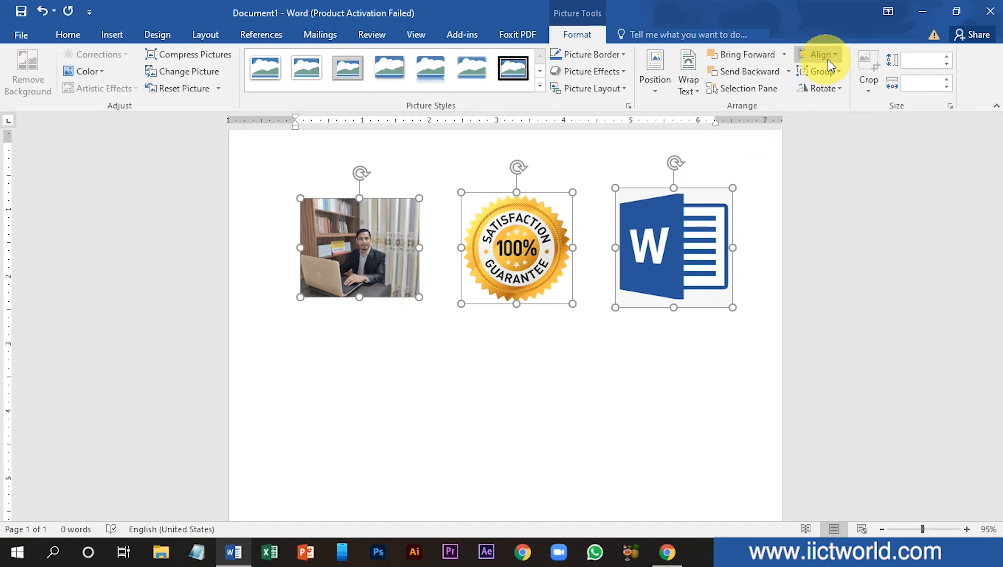
left_click(819, 56)
left_click(845, 200)
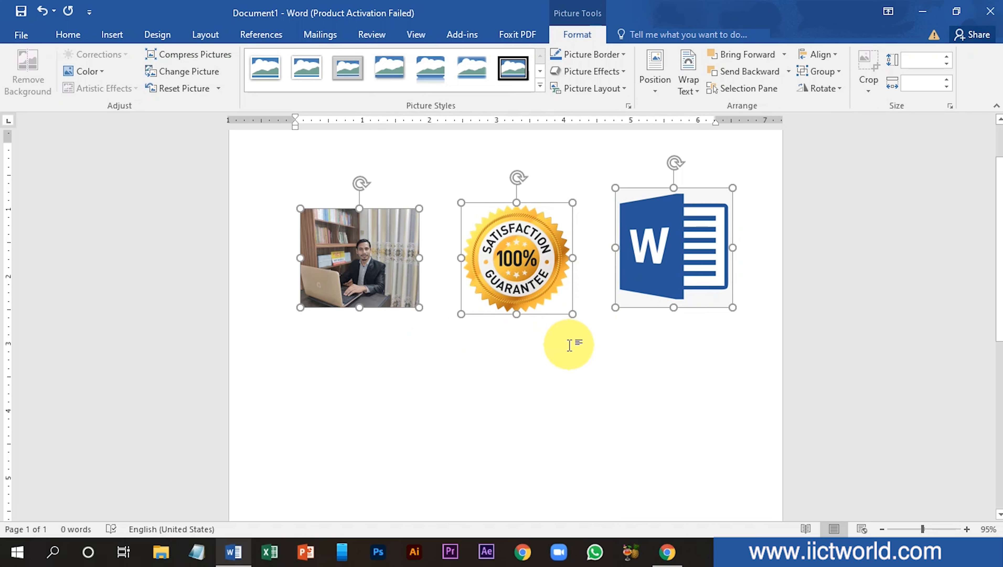
Move only the guarantee seal down below the other two pictures and undo the move
left_click(575, 338)
left_click_drag(519, 246, 519, 388)
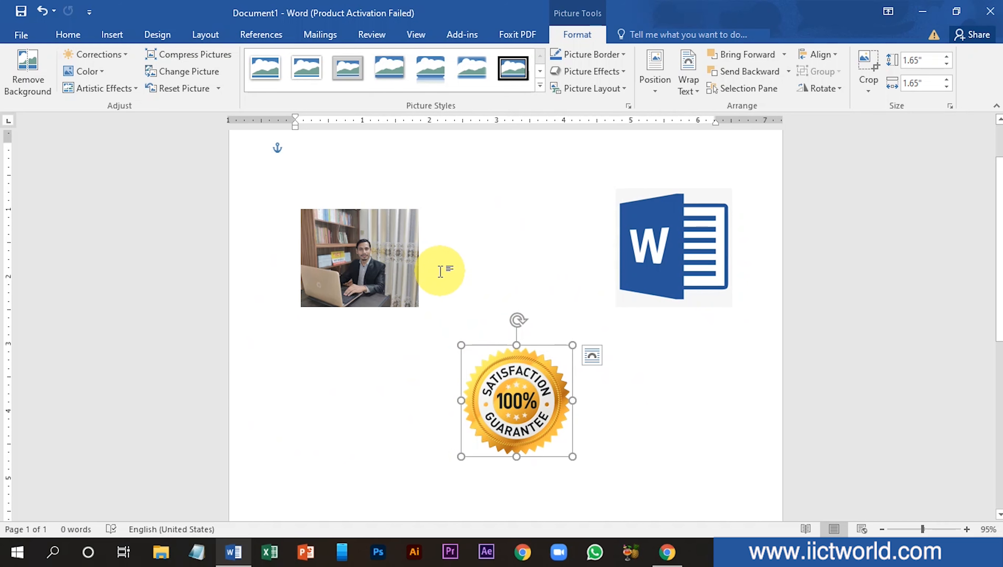
key("ctrl+z")
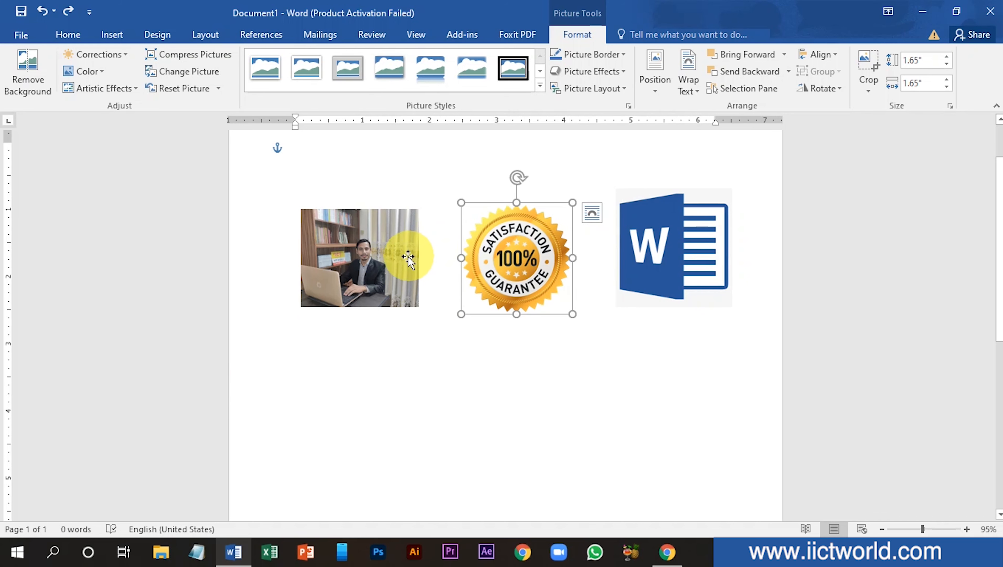
Add the portrait photo and the Word logo to the selection, group all three pictures, and select the resulting group
left_click(388, 258, "ctrl")
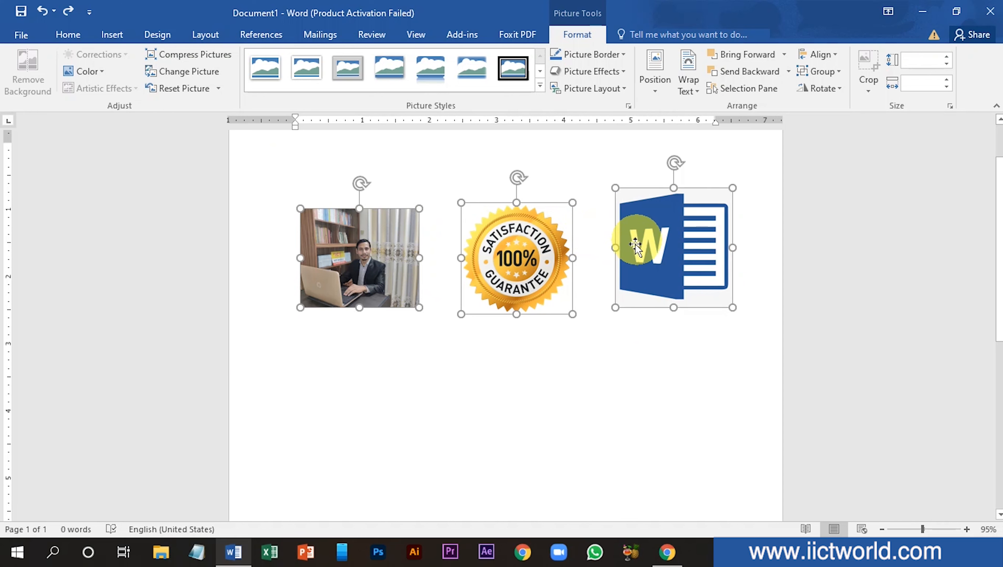
left_click(840, 75)
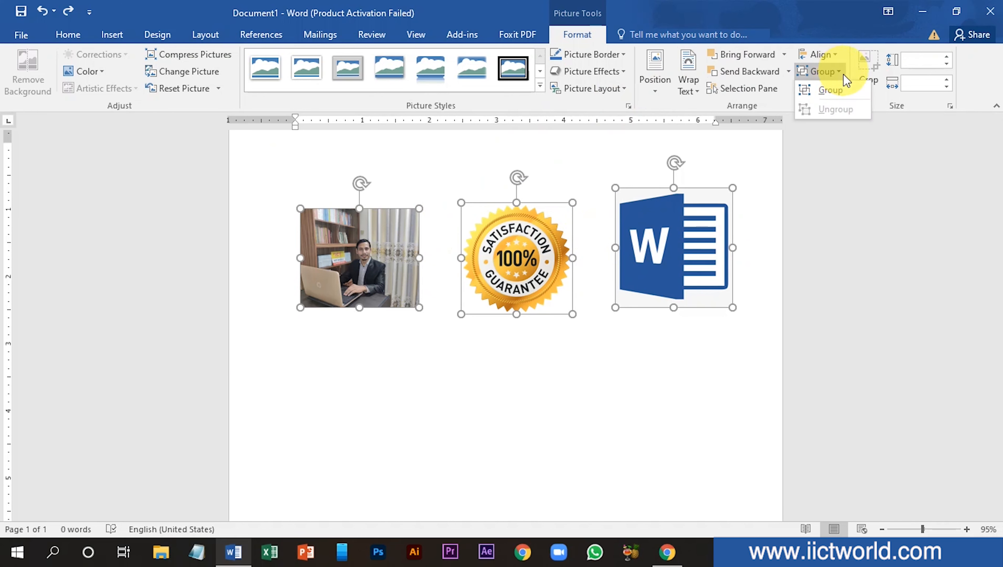
left_click(831, 90)
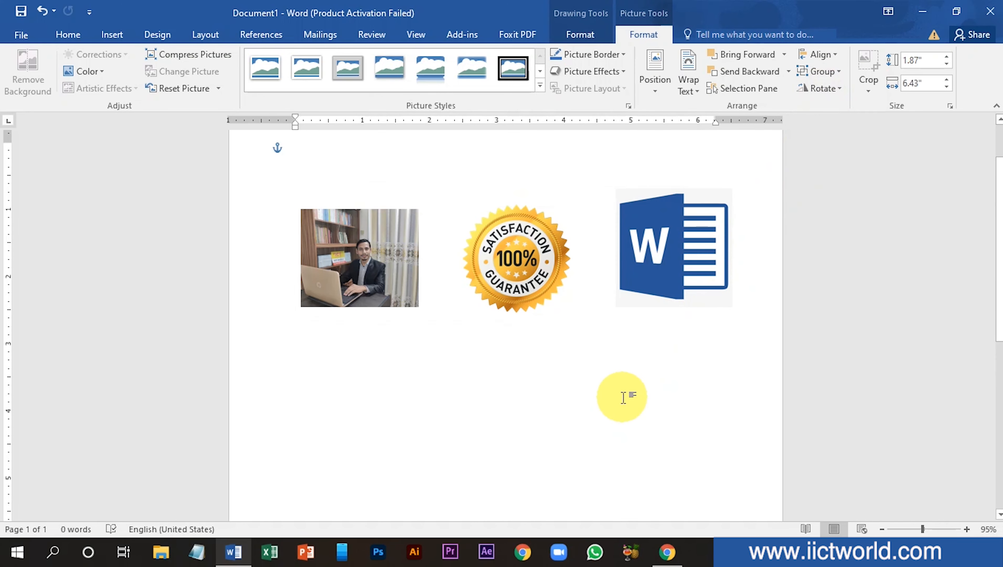
left_click(516, 270)
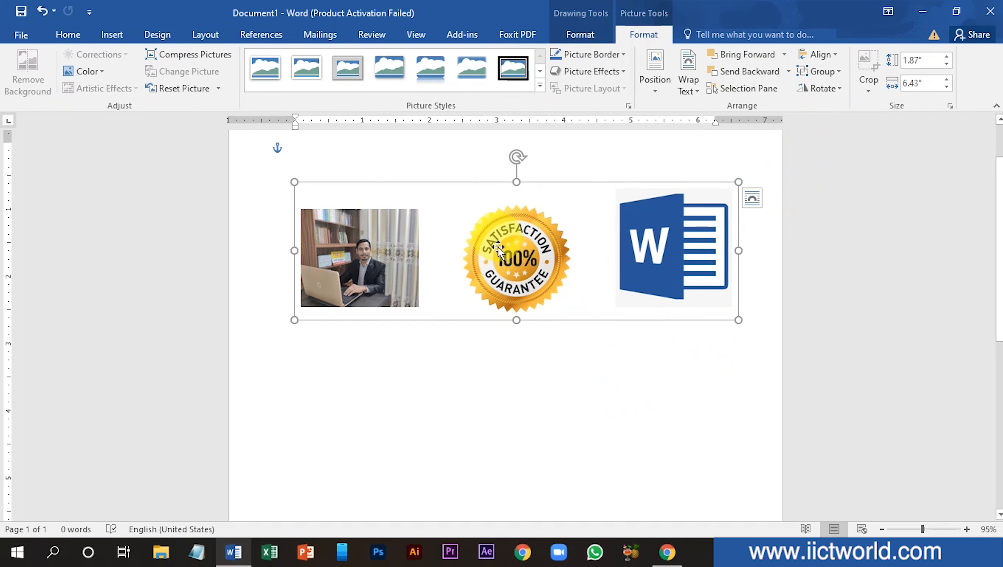
Move the group of three pictures slightly up and ungroup it
left_click_drag(525, 271, 530, 232)
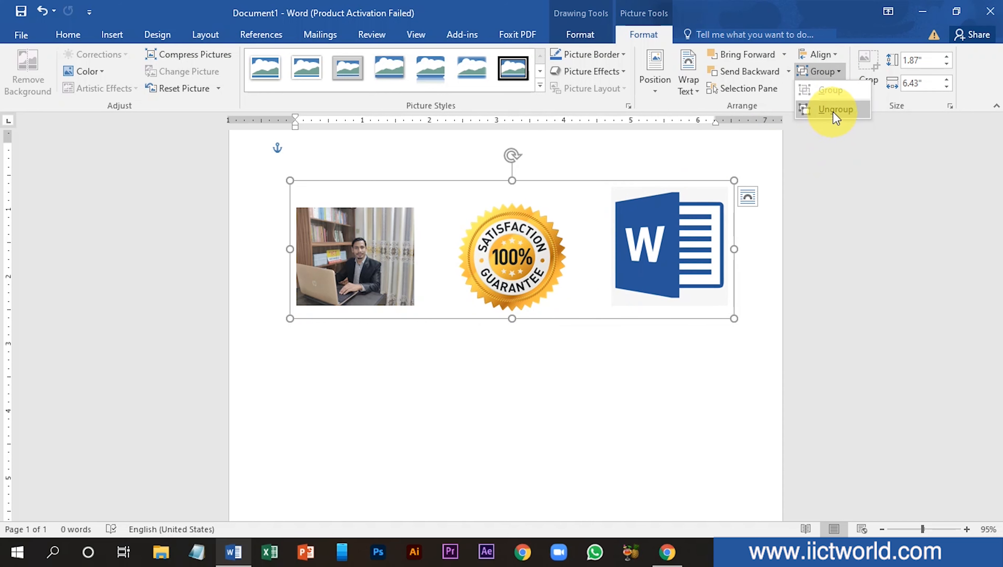
left_click(835, 112)
left_click(609, 367)
Enlarge only the guarantee seal to about 2.03" by 2.03"
left_click(534, 258)
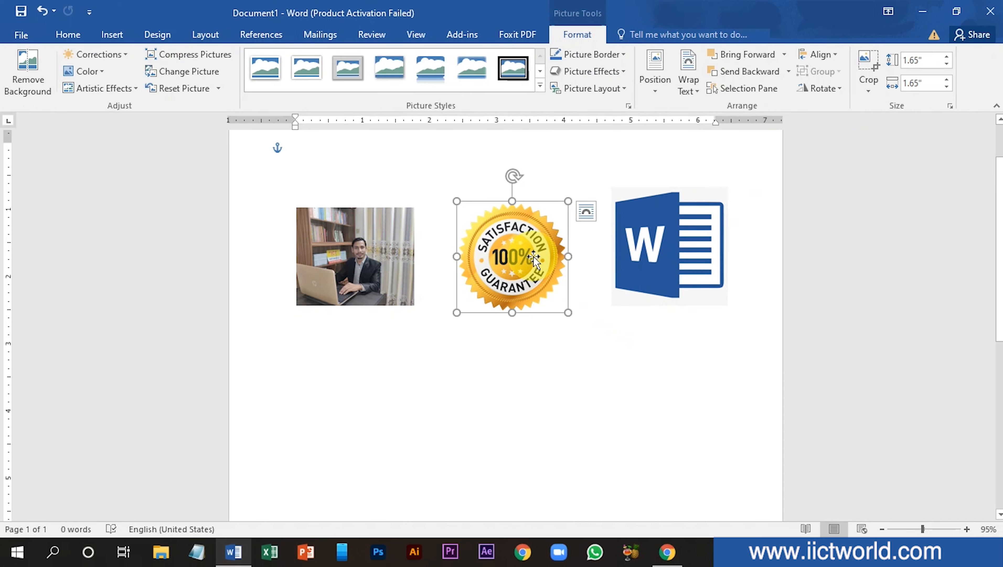
left_click_drag(568, 201, 600, 170)
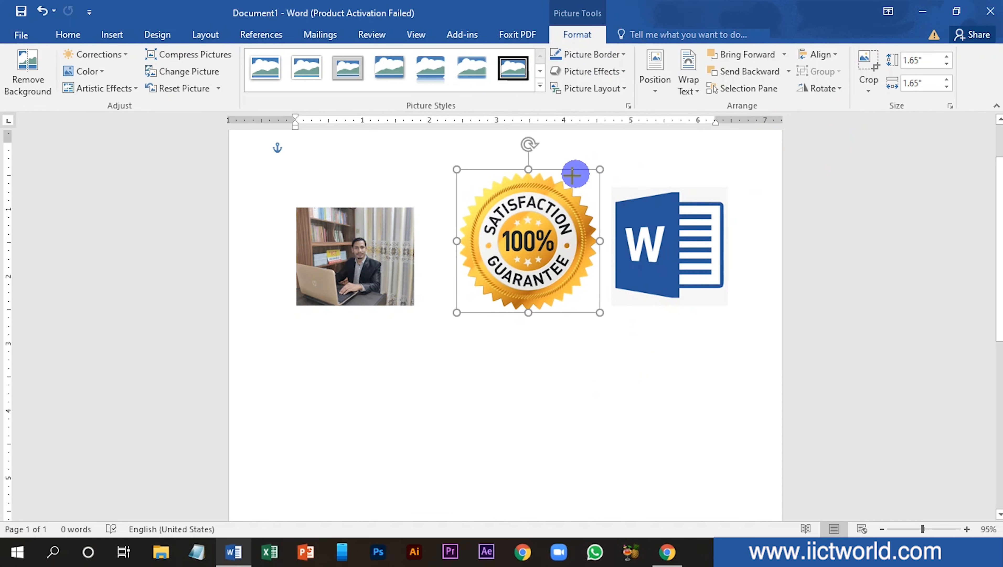
left_click(643, 274)
left_click(557, 258)
mouse_move(557, 258)
left_mouse_down()
mouse_move(537, 324)
mouse_move(545, 243)
left_mouse_up()
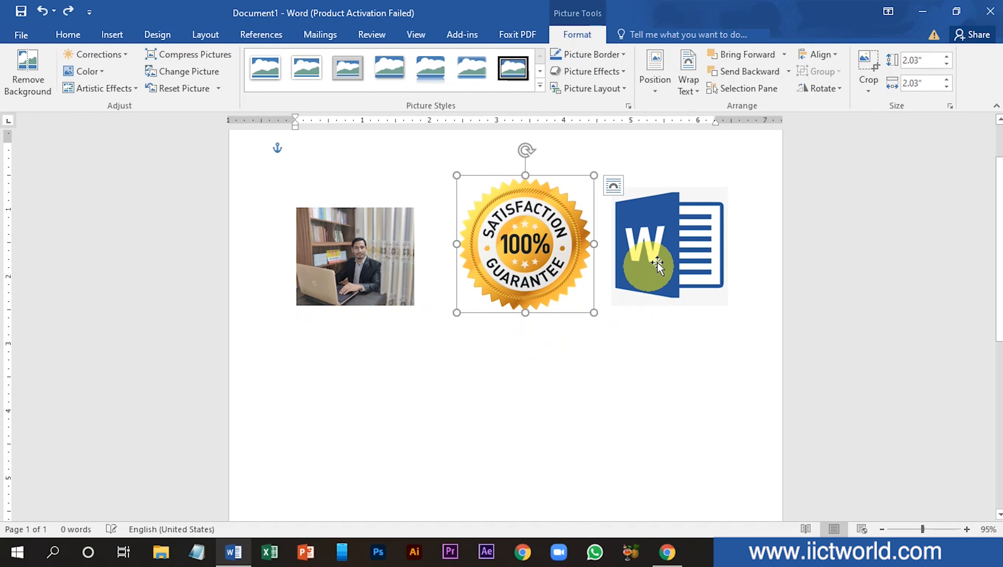
Select the seal, Word logo and portrait photo together, group them, and move the group slightly down the page
left_click(654, 256)
left_click(467, 282, "shift")
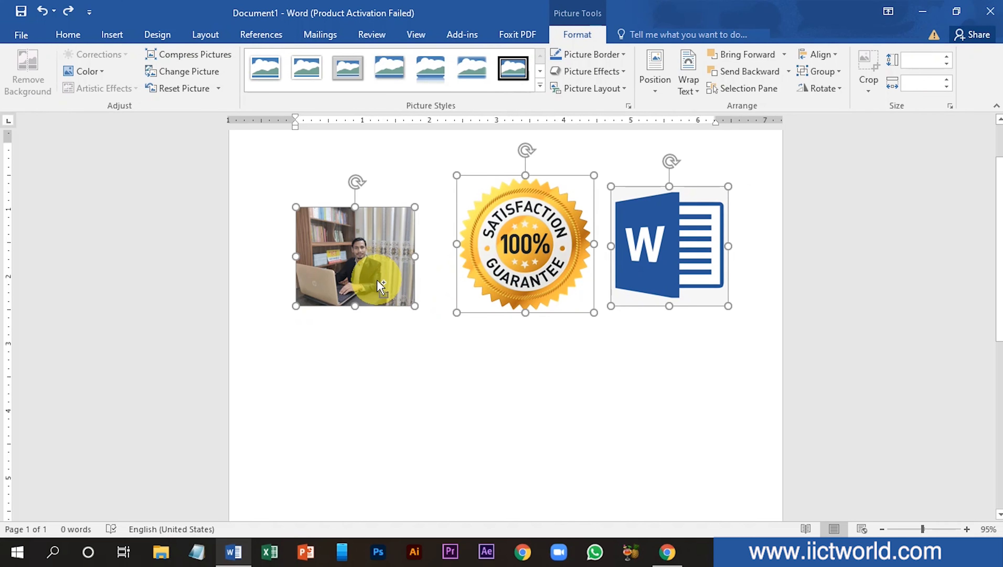
left_click(821, 71)
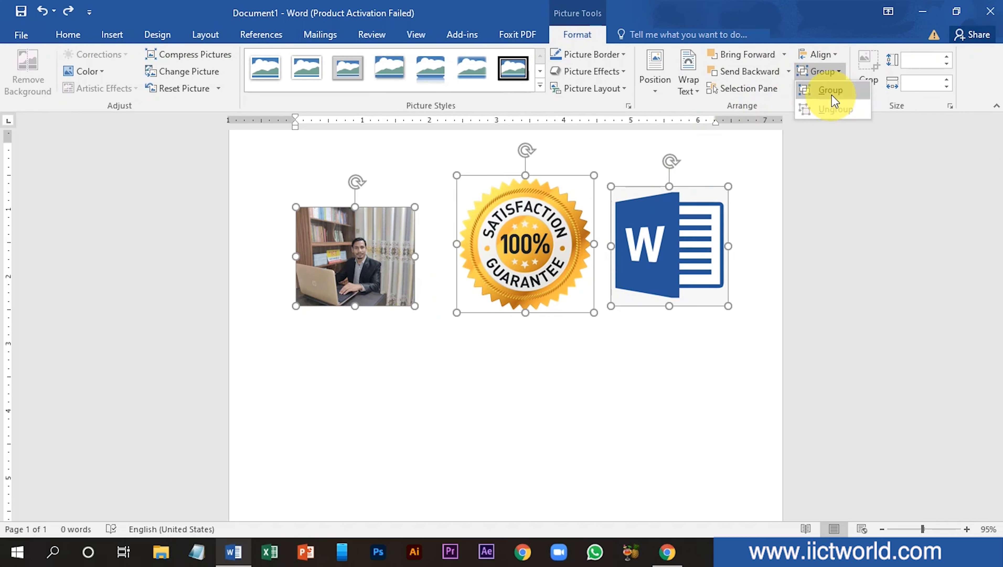
left_click(830, 91)
left_click(553, 376)
left_click_drag(545, 236, 555, 281)
left_click(574, 399)
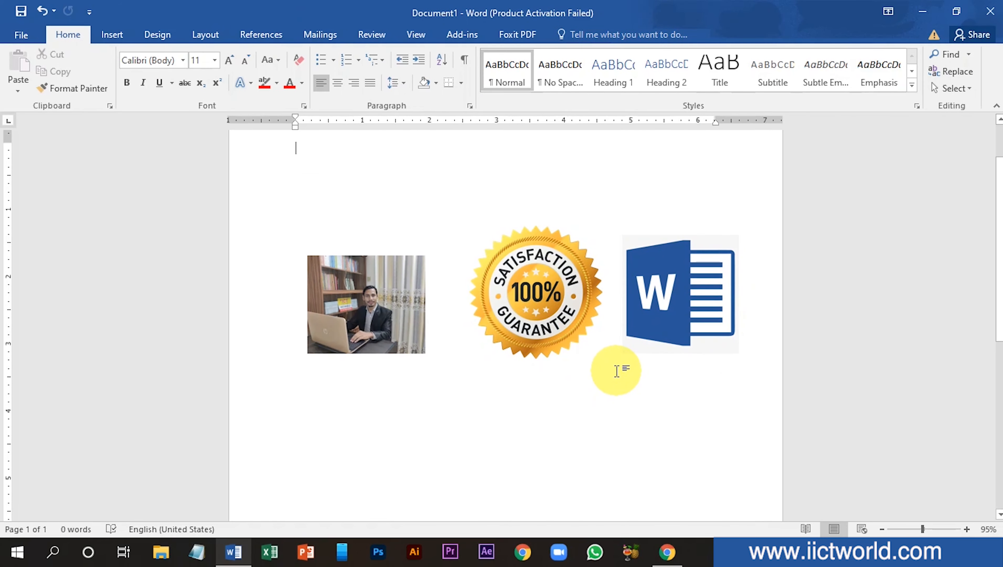
Ungroup the three pictures and clear the selection
left_click(616, 357)
left_click(824, 72)
left_click(834, 110)
left_click(593, 400)
Delete the Word logo and the guarantee seal, and enlarge the remaining portrait photo to about 4.1" by 4.92"
left_click(670, 291)
key("Delete")
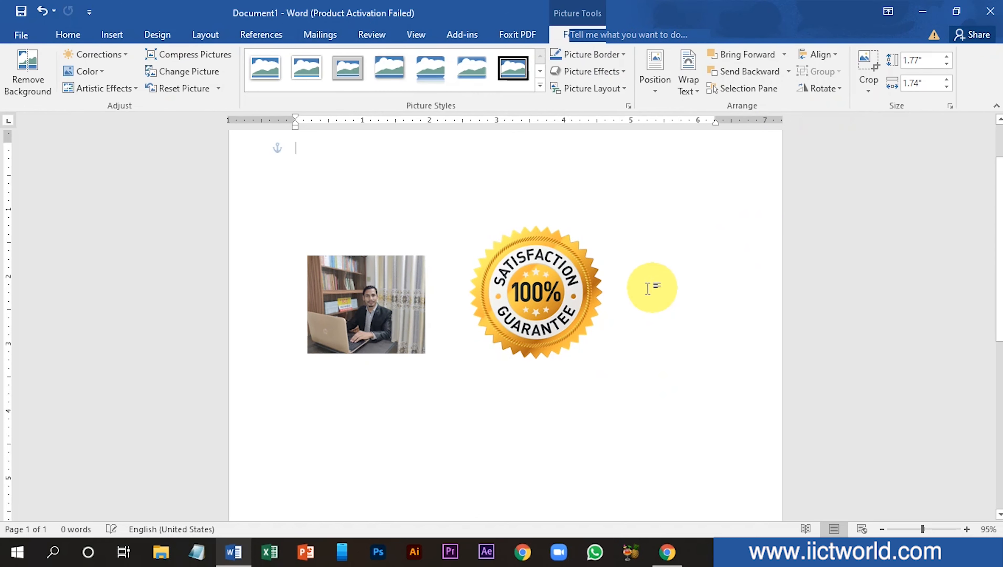
left_click(556, 295)
key("Delete")
left_click(402, 313)
left_click_drag(426, 254, 564, 140)
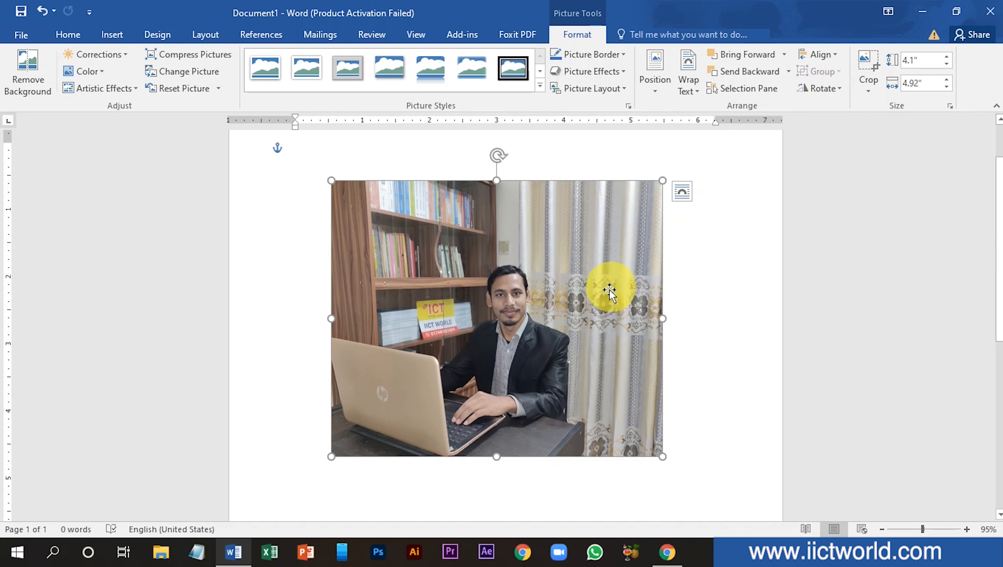
Apply Rotate Right 90° to the portrait photo and undo it, trying this twice
left_click(823, 88)
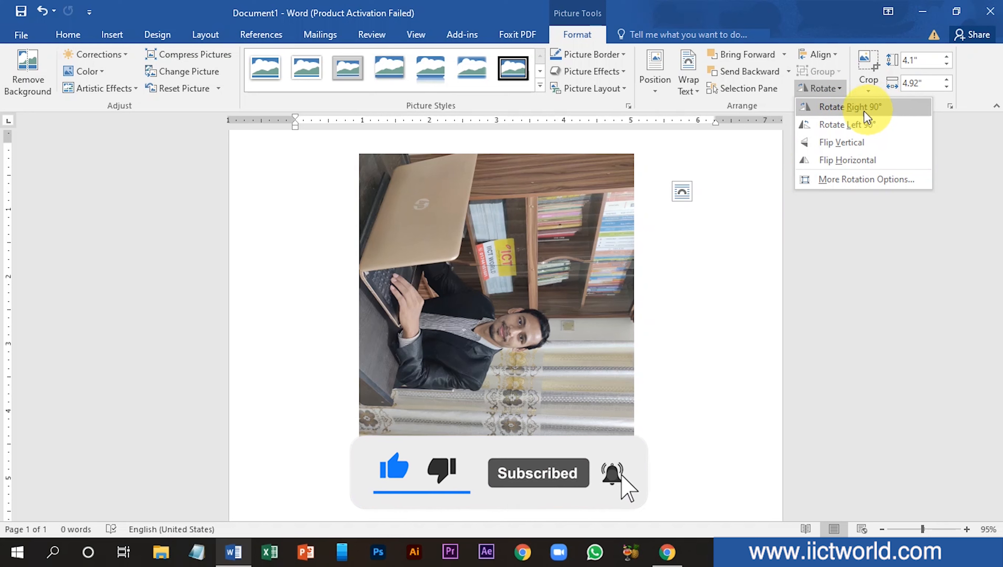
left_click(849, 107)
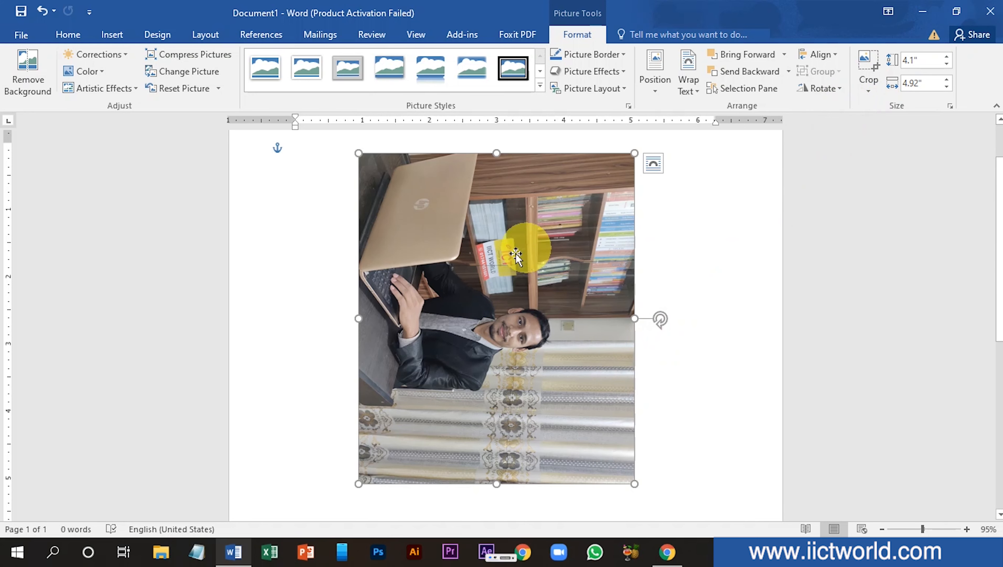
key("ctrl+z")
left_click(821, 88)
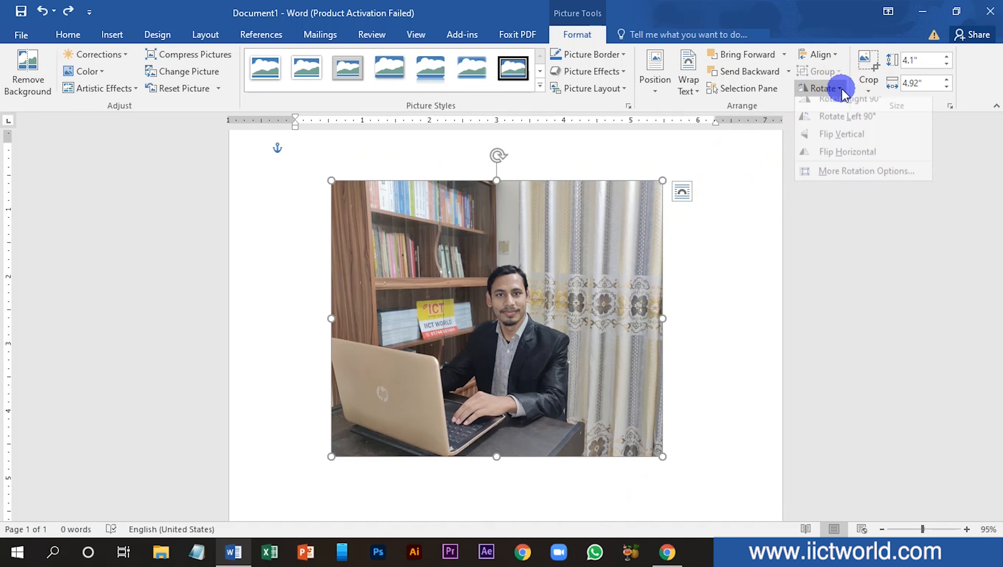
left_click(847, 109)
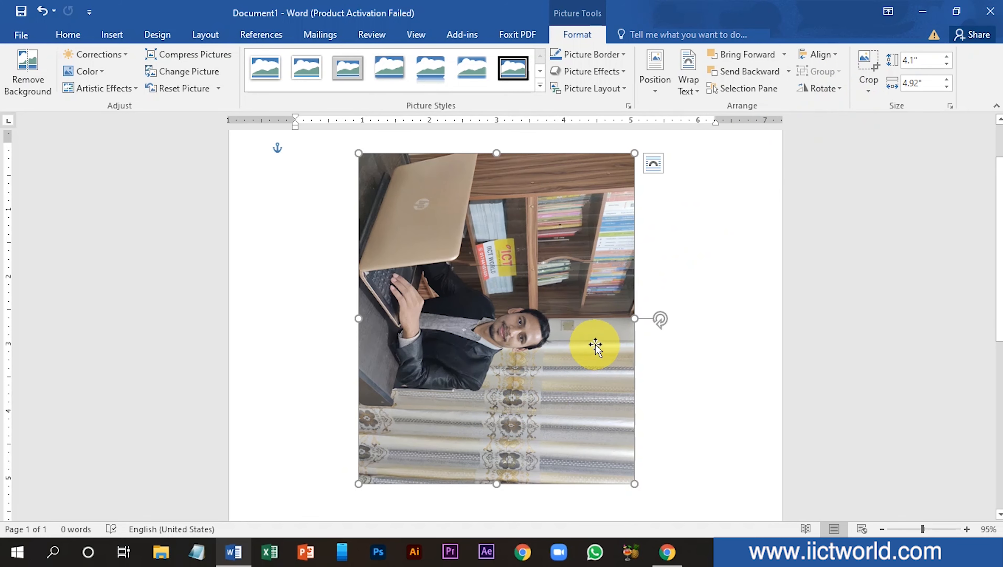
left_click(674, 217)
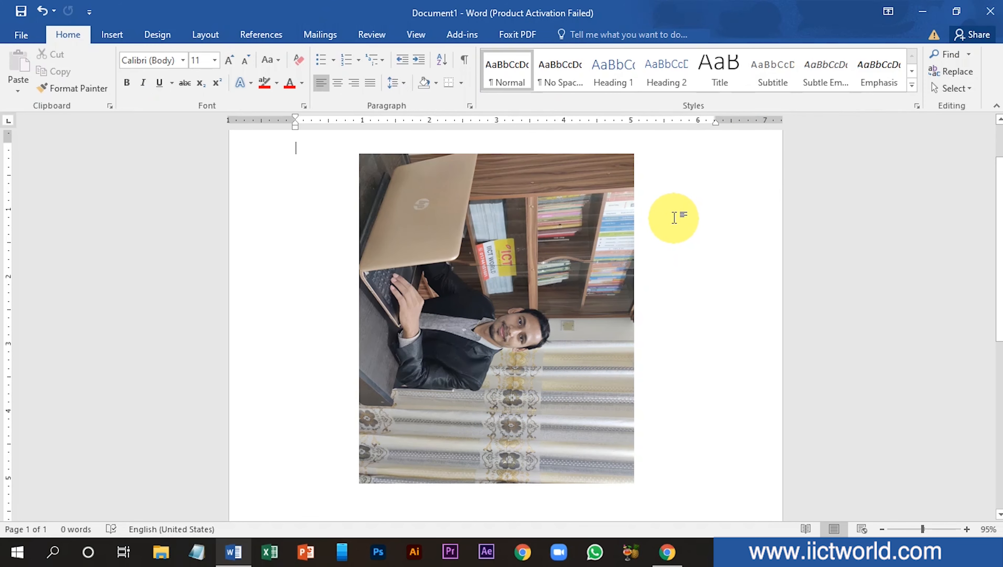
key("ctrl+z")
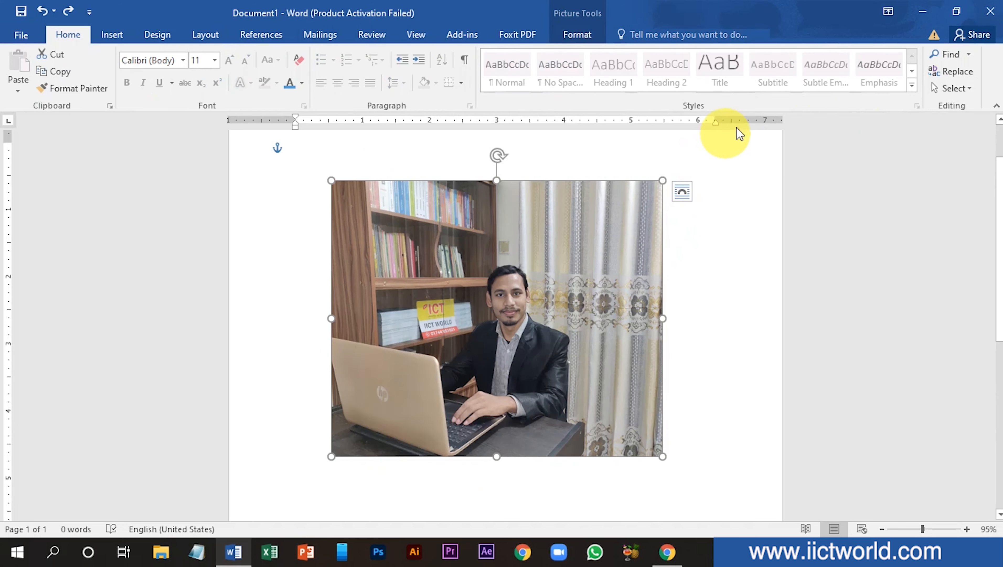
Apply Rotate Left 90° to the portrait photo and undo the rotation
left_click(575, 35)
left_click(823, 88)
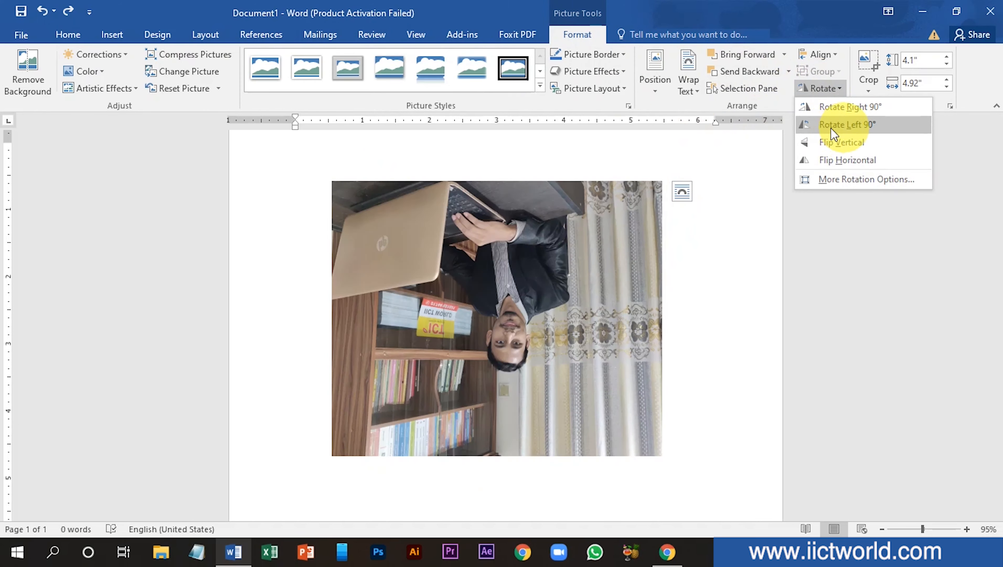
left_click(831, 126)
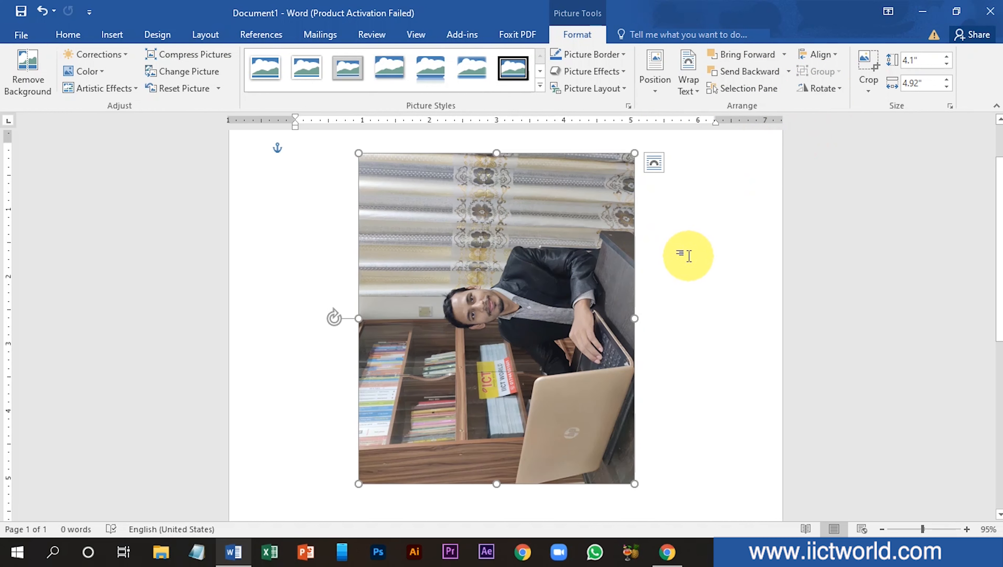
key("ctrl+z")
Apply Flip Vertical to the portrait photo and undo the flip
left_click(834, 94)
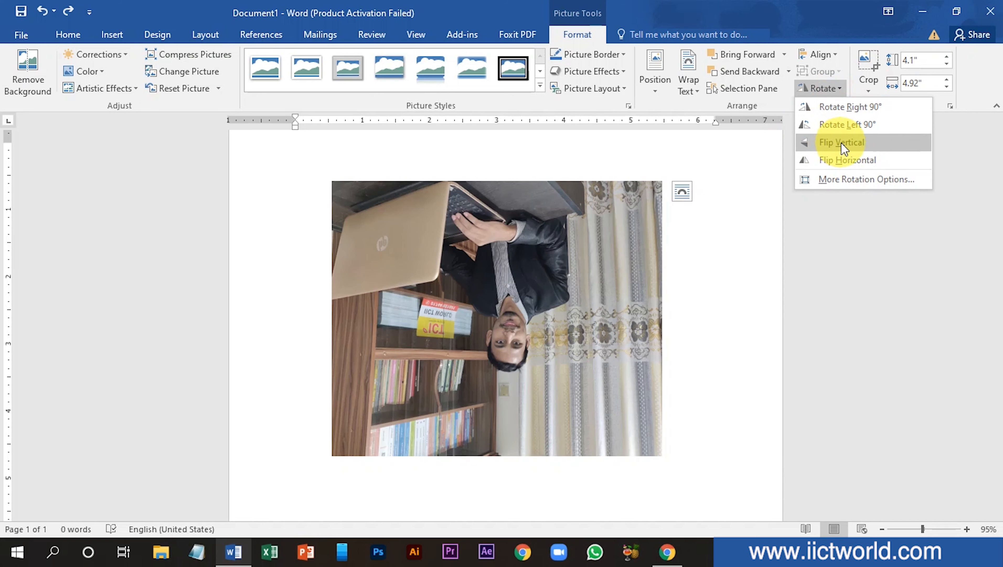
left_click(625, 349)
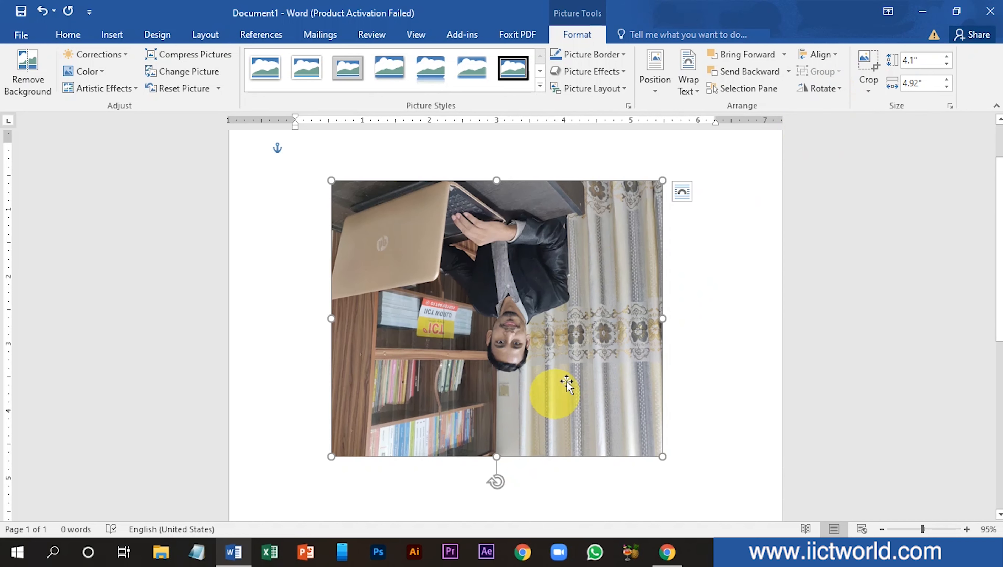
left_click(698, 274)
key("ctrl+z")
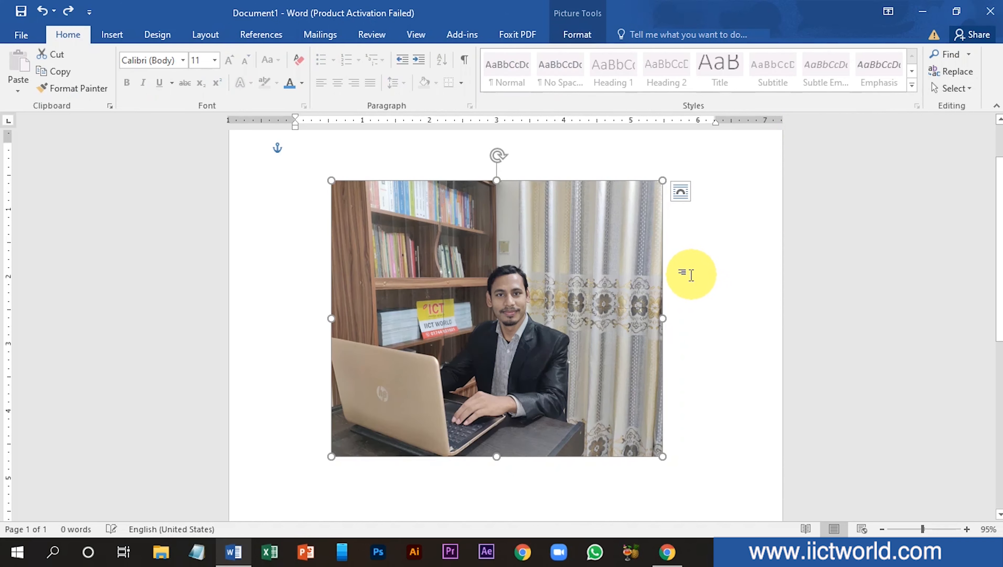
Nudge the portrait photo slightly up and try Flip Horizontal on it twice, undoing these changes
left_click_drag(556, 235, 556, 230)
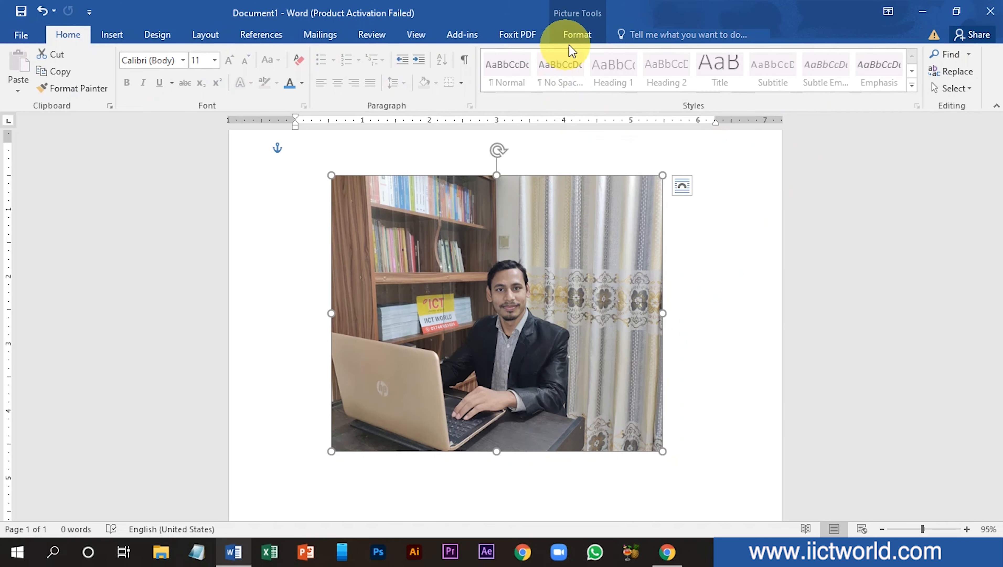
left_click(576, 37)
left_click(811, 88)
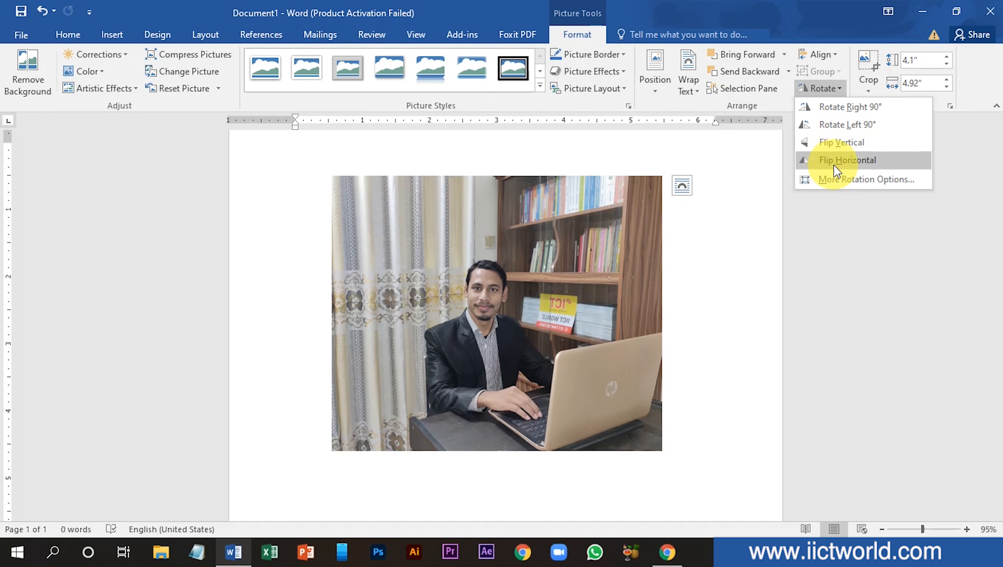
left_click(834, 163)
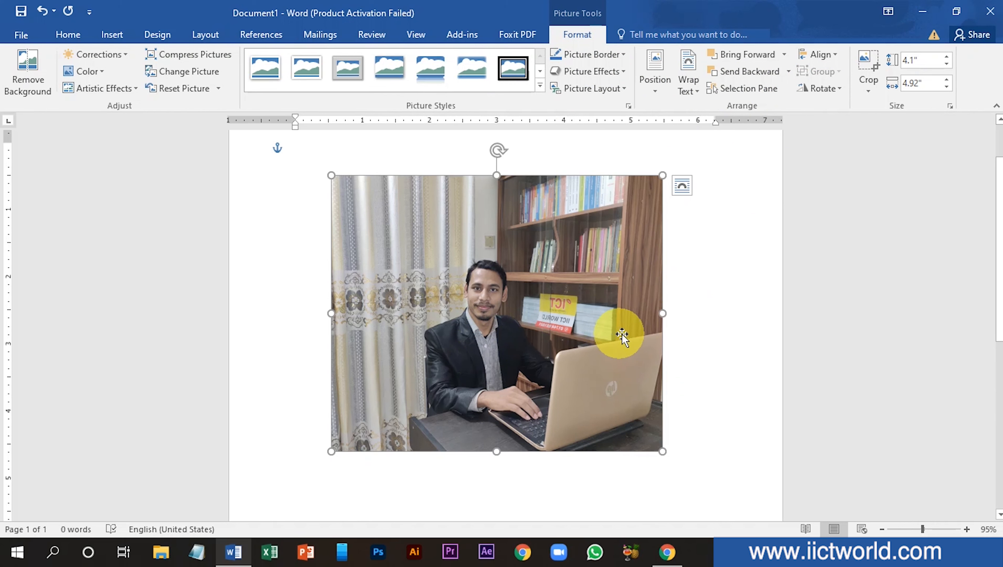
key("ctrl+z")
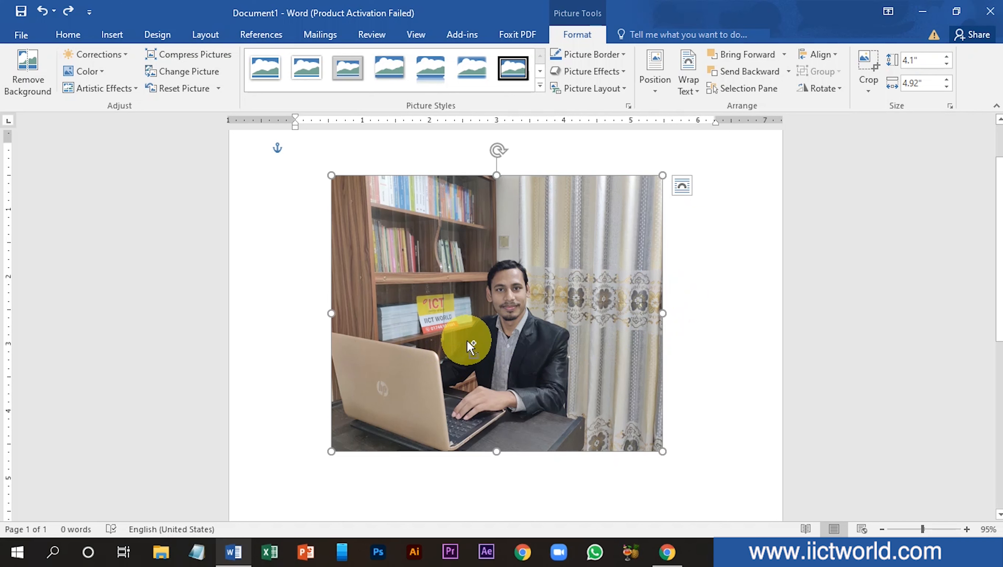
left_click(820, 88)
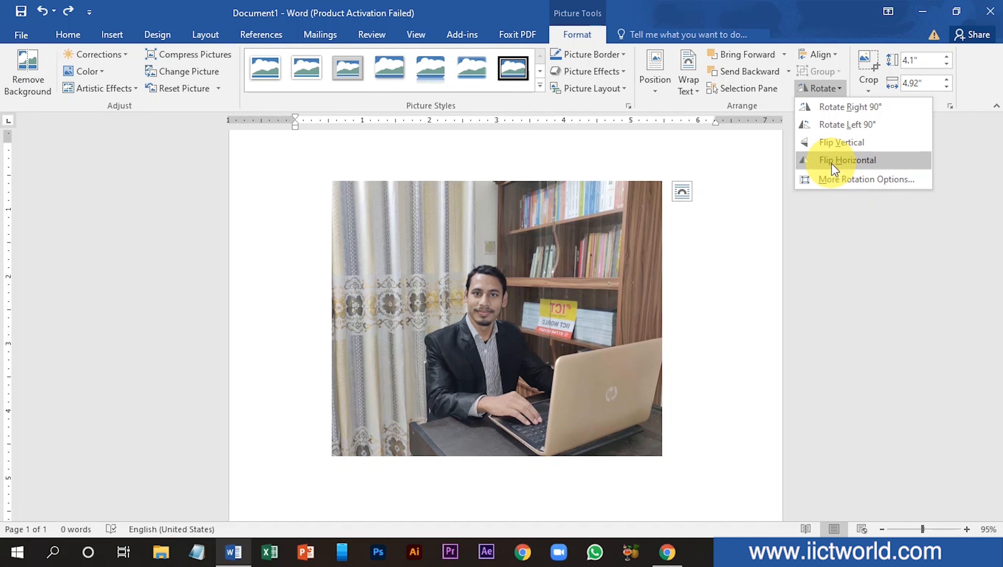
left_click(834, 162)
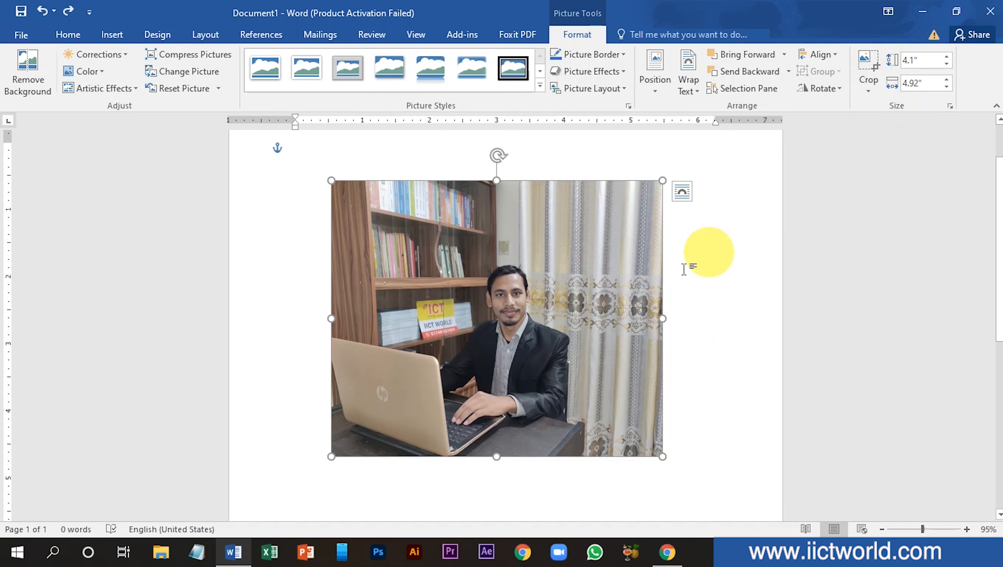
Crop the portrait photo from its upper-right and lower-left corners to about 2.79" by 3.26"
left_click(868, 68)
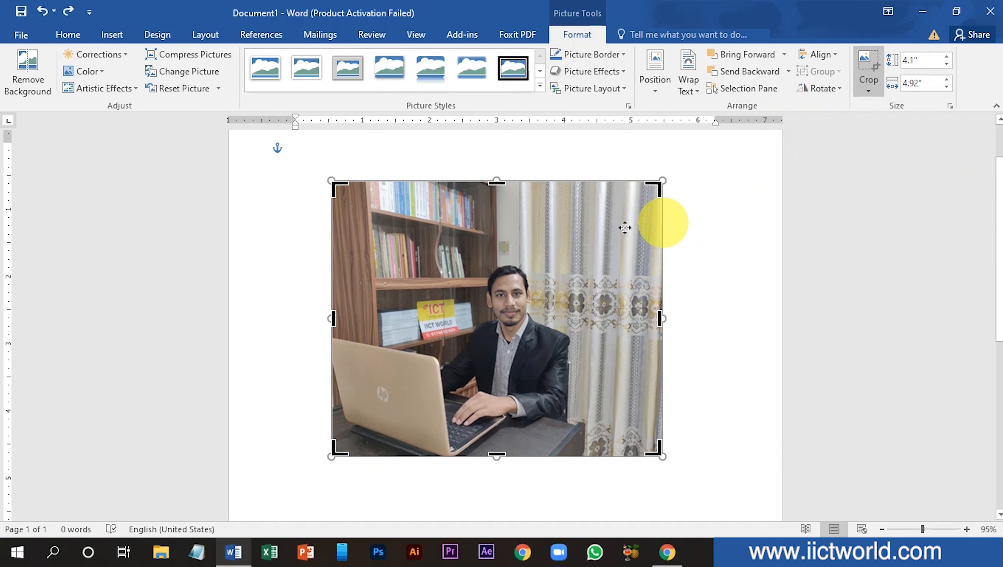
left_click_drag(653, 186, 612, 218)
left_click_drag(333, 447, 395, 404)
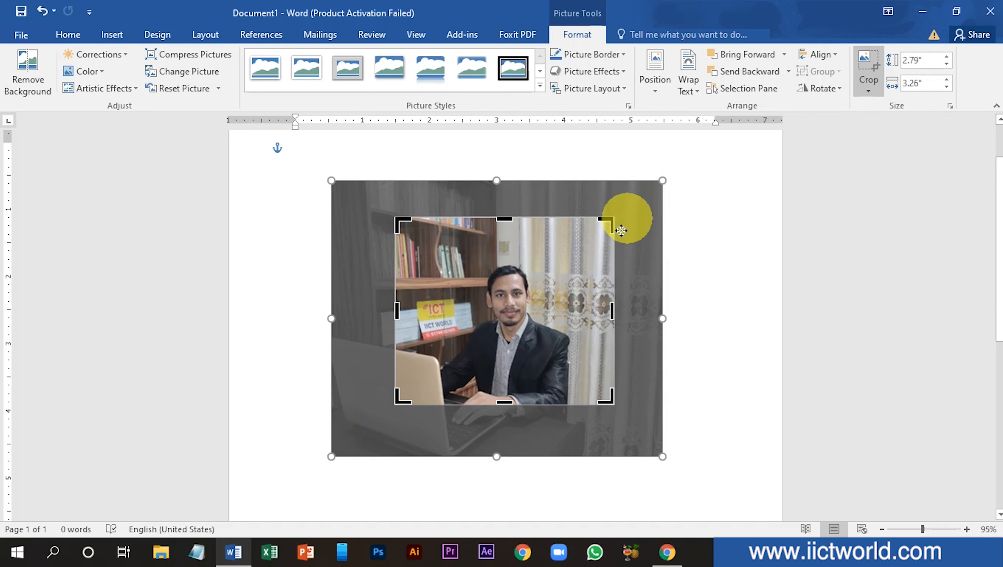
left_click(715, 202)
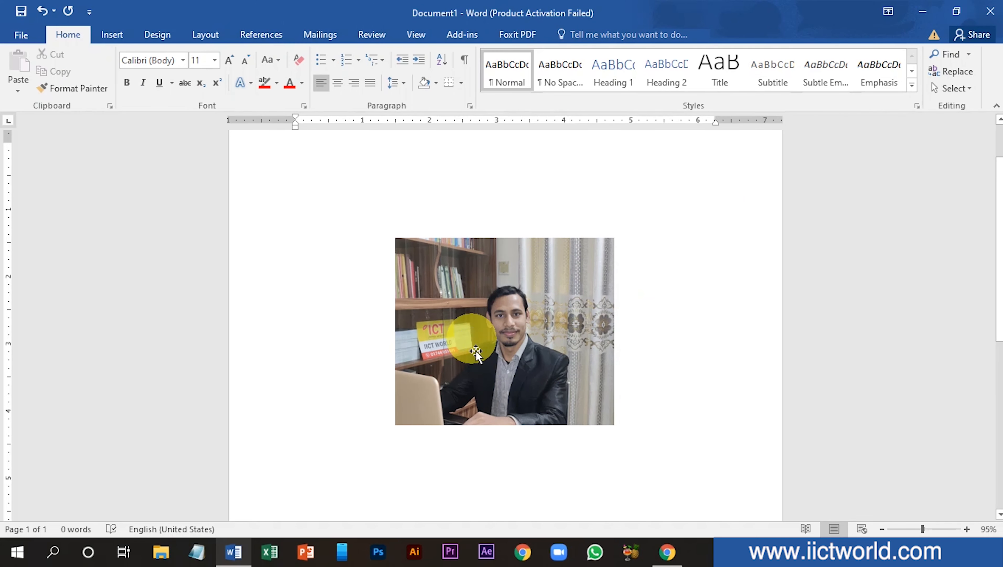
Move the cropped portrait photo slightly up, undo the move and the crop, and leave crop mode
left_click_drag(481, 358, 497, 331)
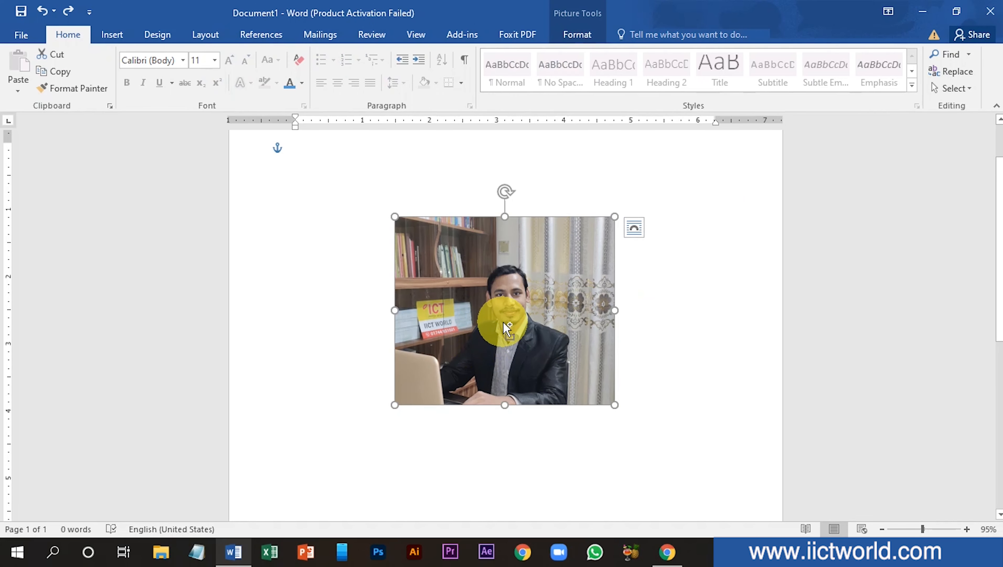
key("ctrl+z")
key("ctrl+z")
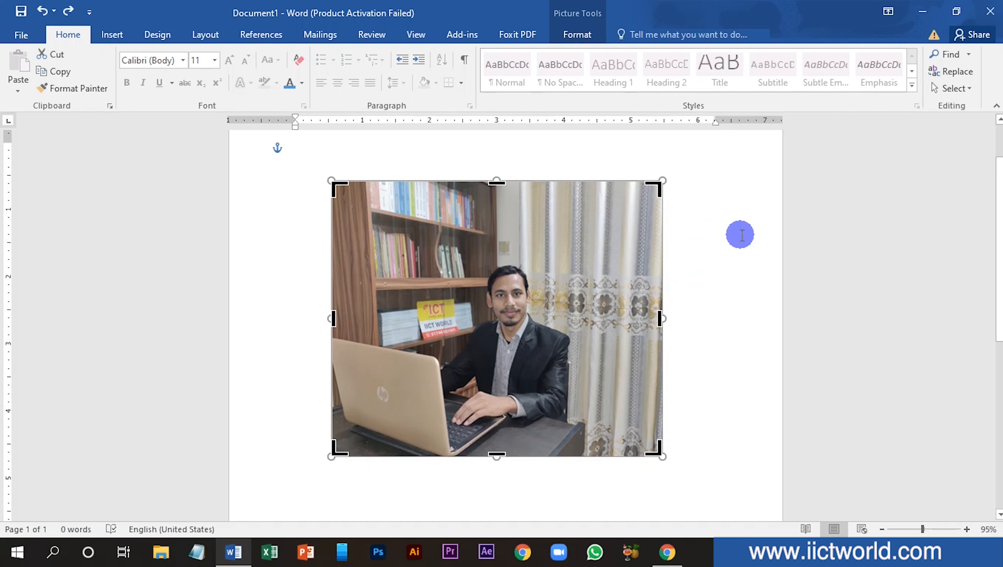
left_click(741, 234)
Crop the portrait photo to the heart shape from the basic shapes
left_click(518, 284)
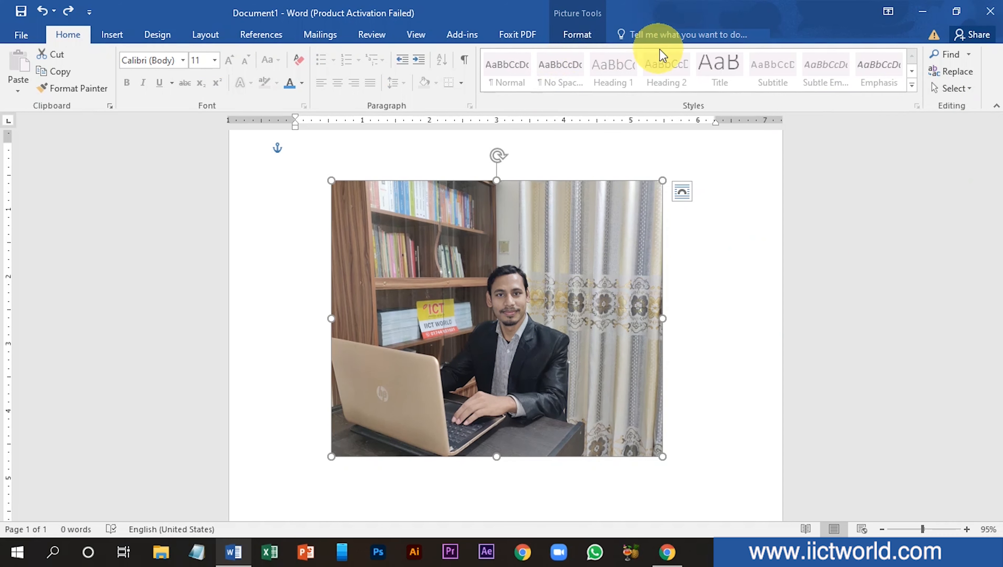
left_click(592, 33)
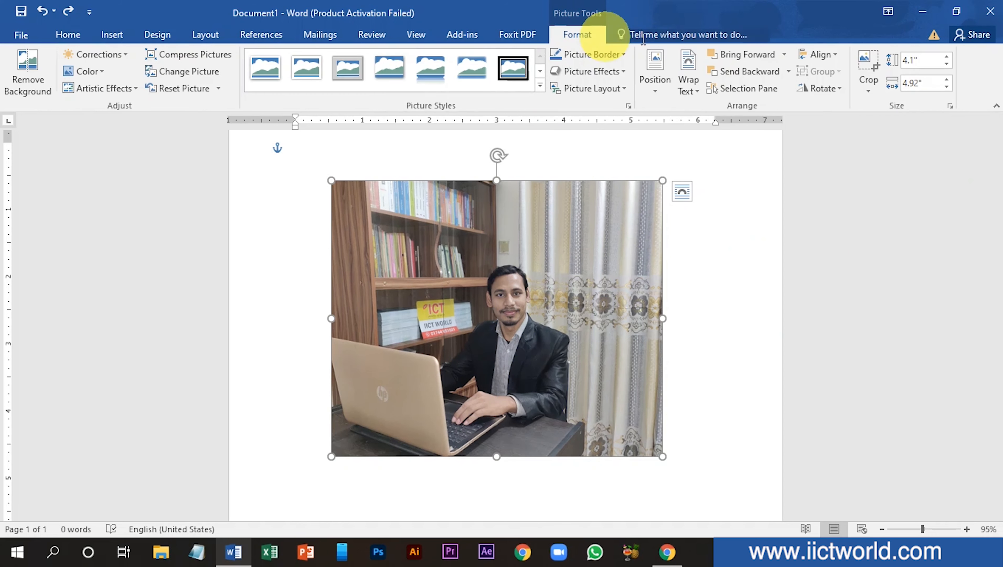
left_click(866, 91)
mouse_move(935, 132)
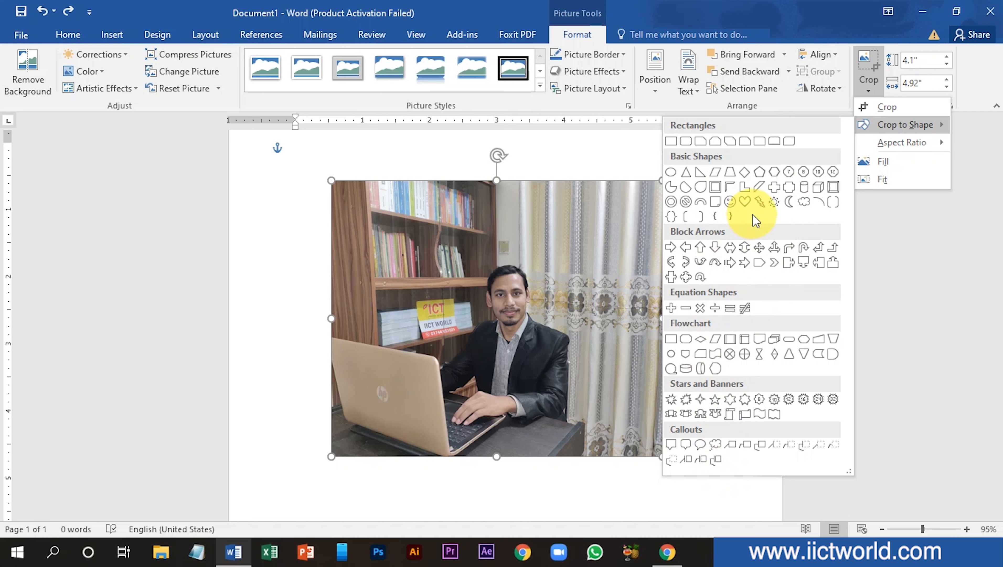
left_click(744, 202)
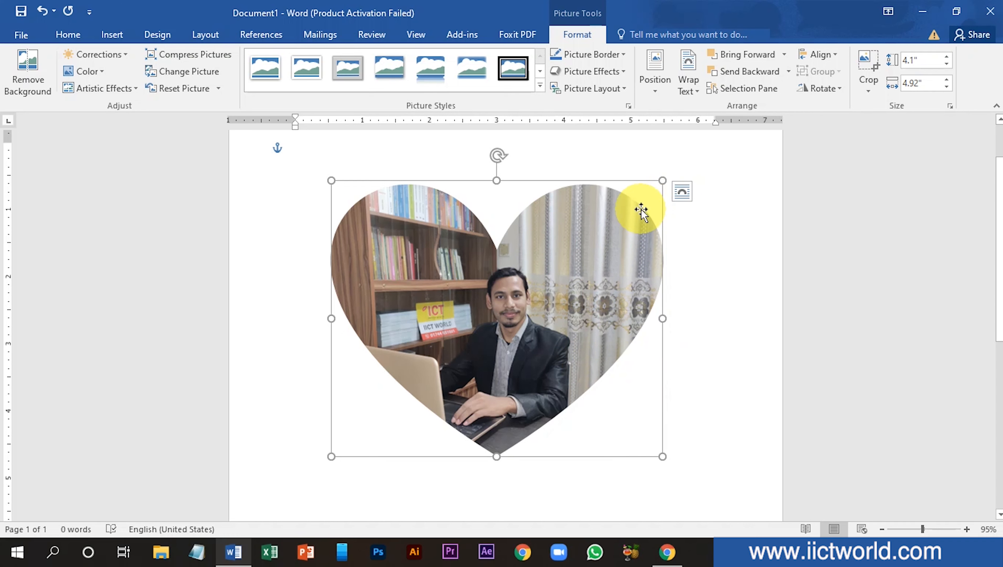
Undo the heart crop, try cropping the portrait photo to the first explosion shape from the stars and banners, and undo it
key("ctrl+z")
left_click(868, 85)
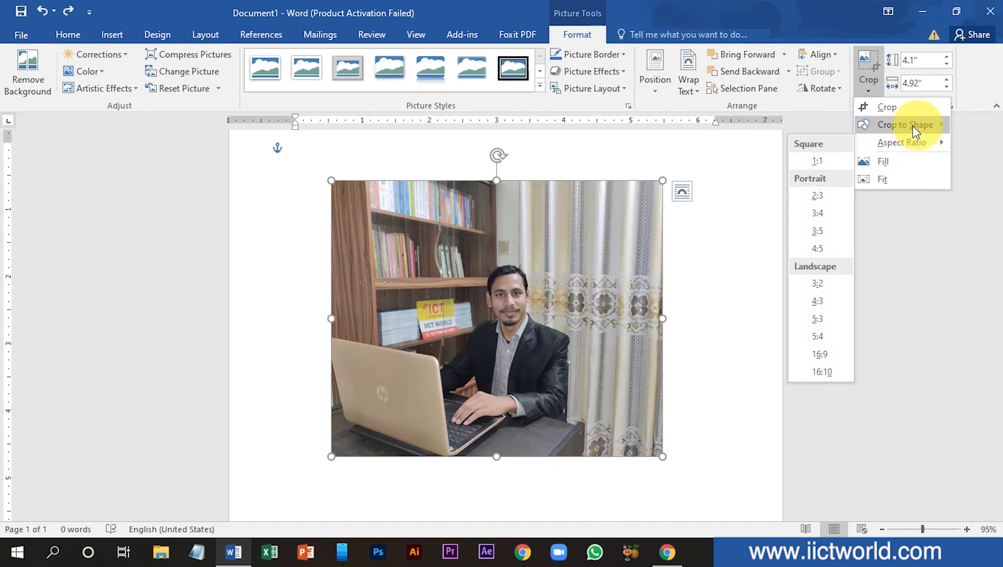
mouse_move(928, 124)
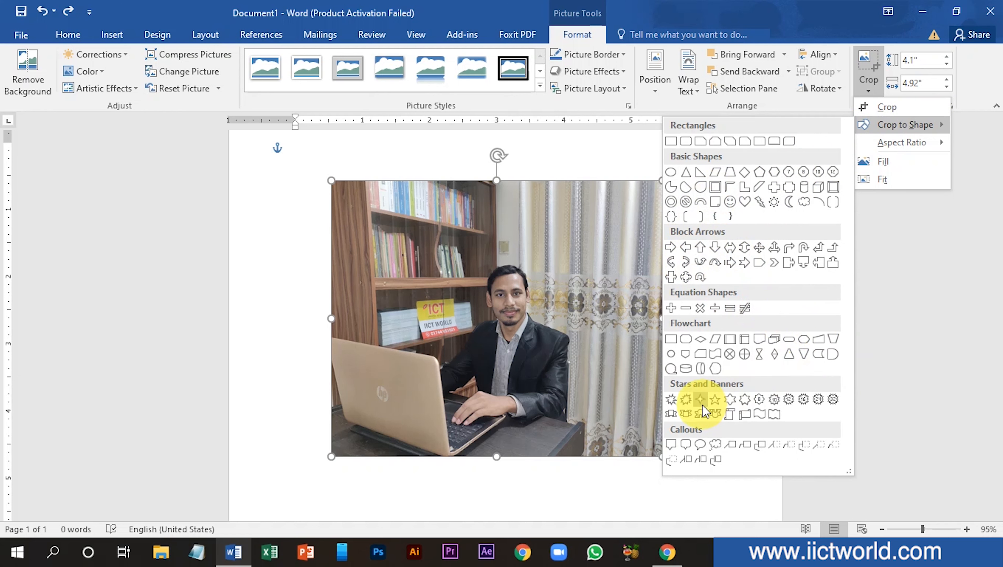
left_click(674, 401)
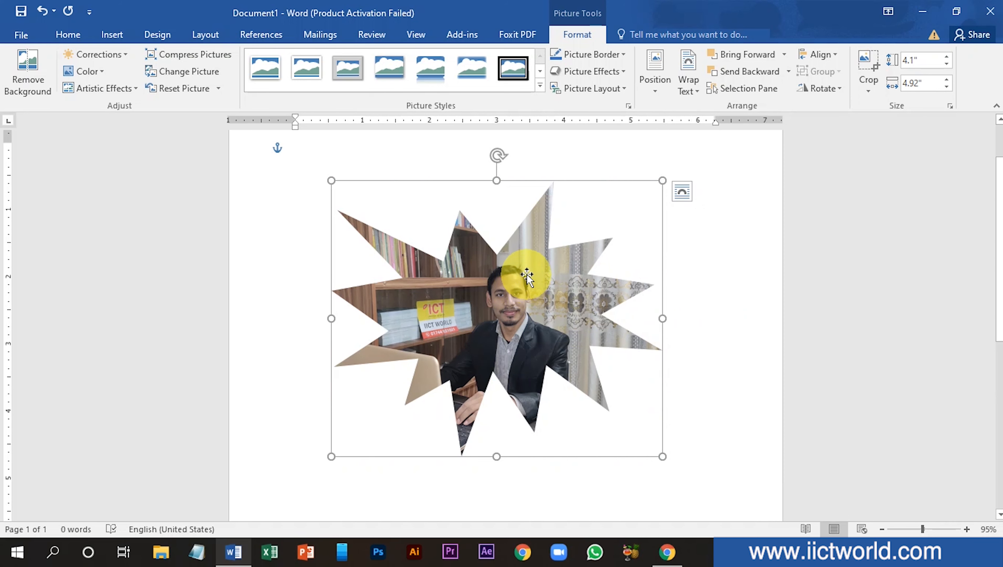
key("ctrl+z")
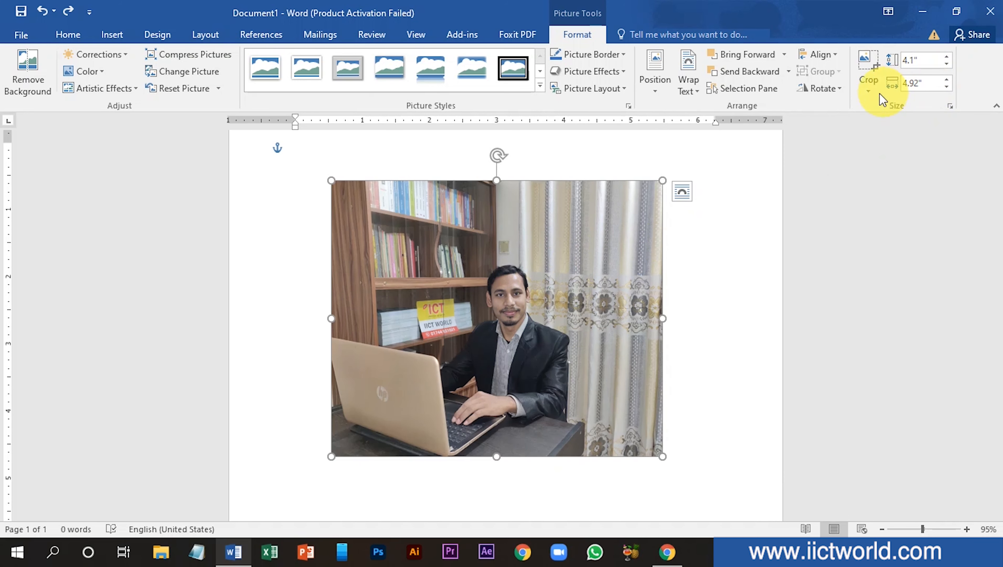
Crop the portrait photo to the 3:5 portrait aspect ratio
left_click(869, 85)
mouse_move(869, 141)
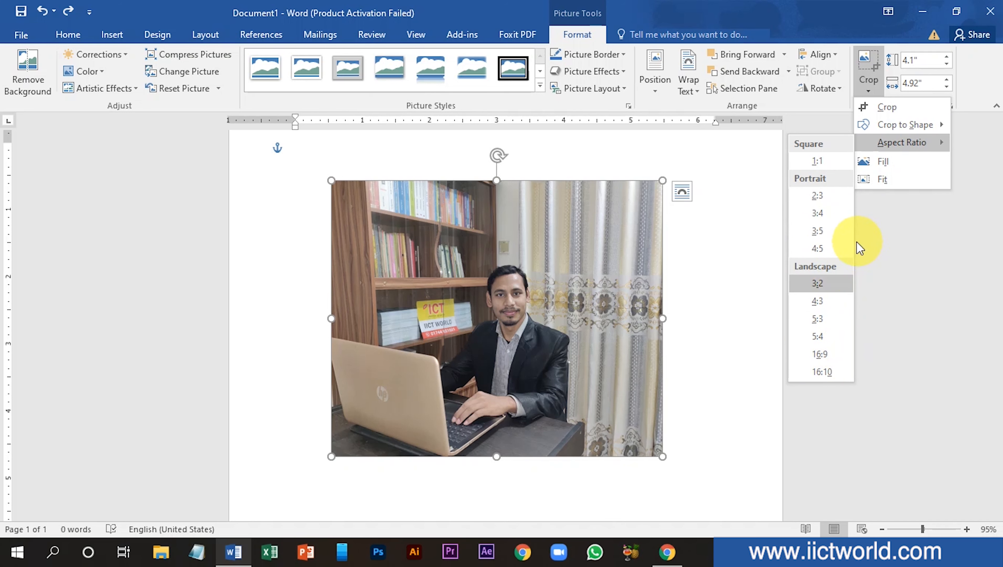
left_click(845, 231)
Try the 4:3 landscape crop ratio on the photo and undo both aspect ratio crops
left_click(868, 91)
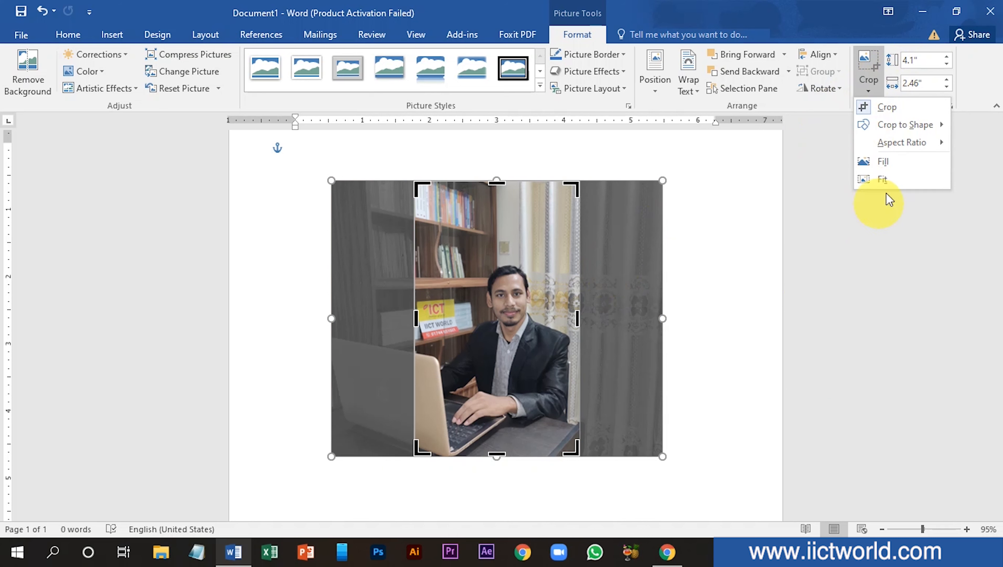
mouse_move(902, 143)
left_click(825, 292)
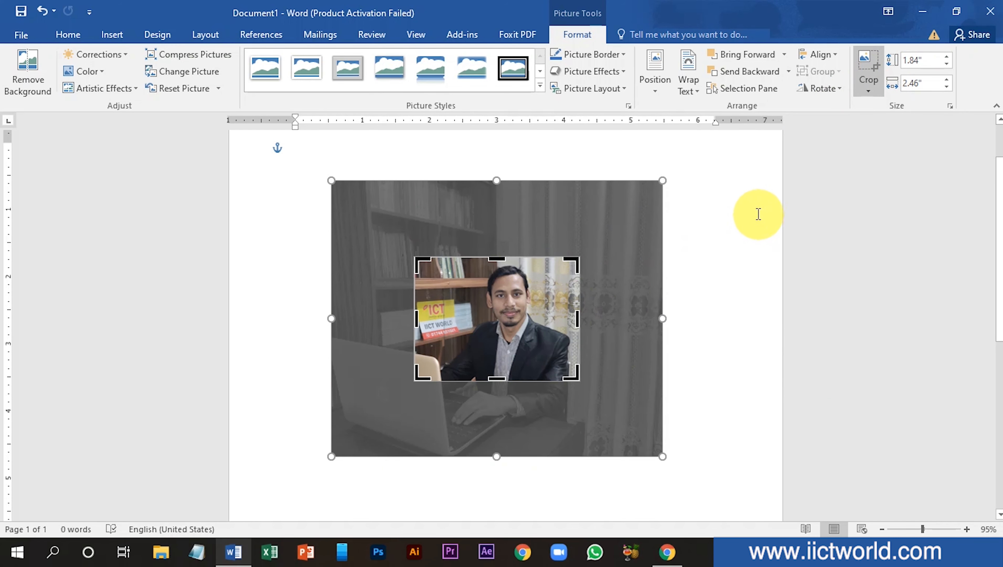
key("ctrl+z")
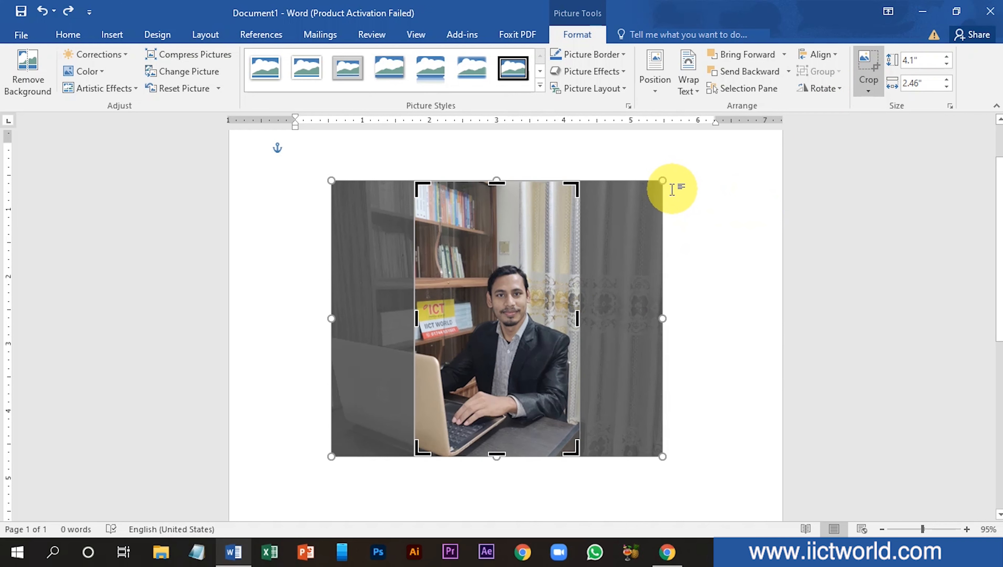
key("ctrl+z")
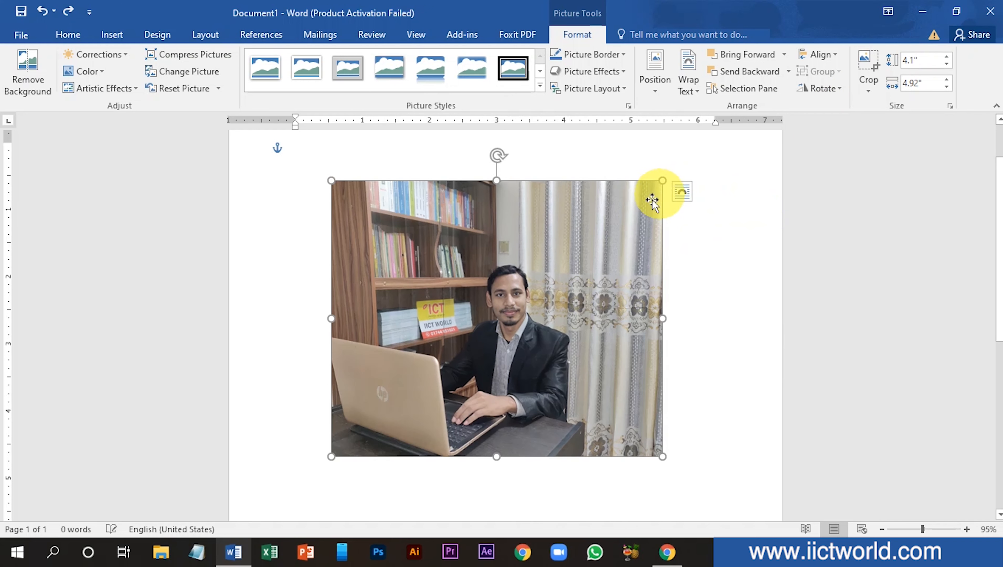
Try the Fill crop option on the full portrait photo and leave crop mode
left_click(869, 91)
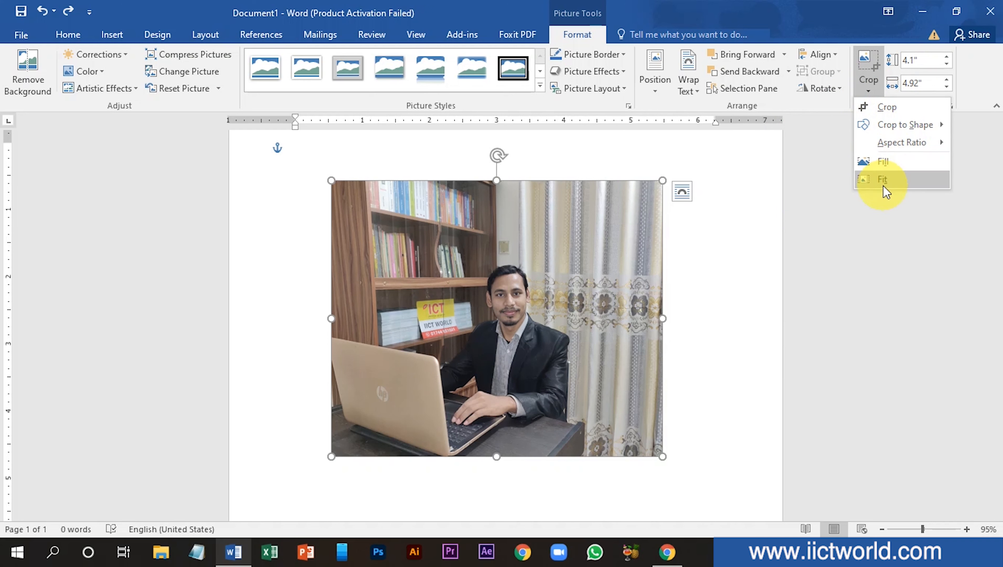
left_click(884, 161)
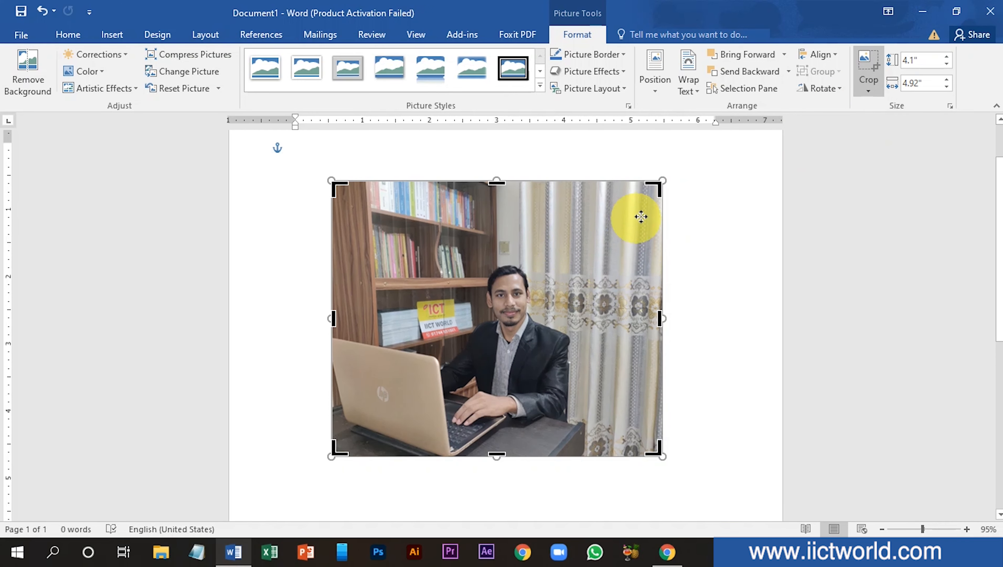
key("Escape")
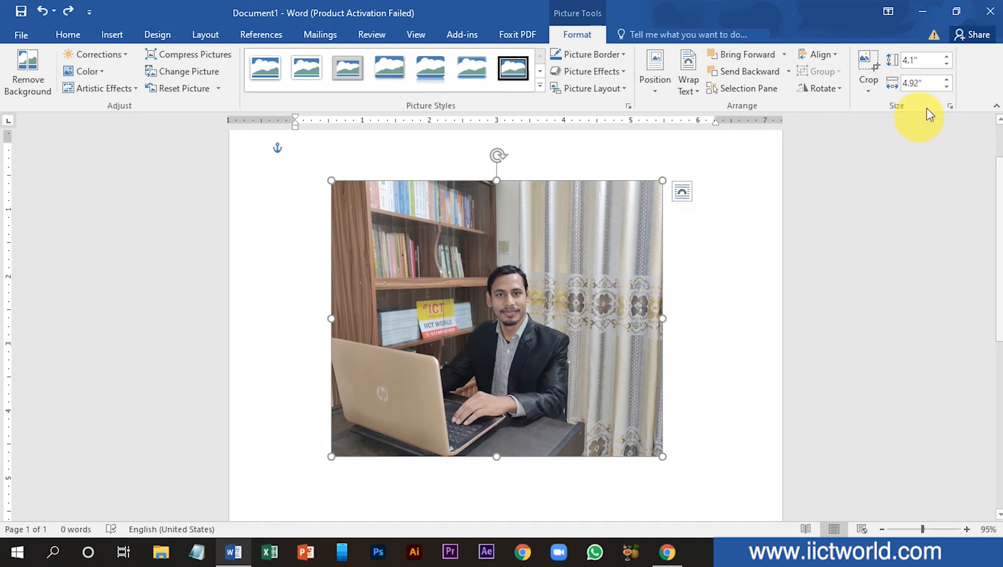
Open the photo's height value for editing and deselect the photo
left_click_drag(921, 59, 872, 58)
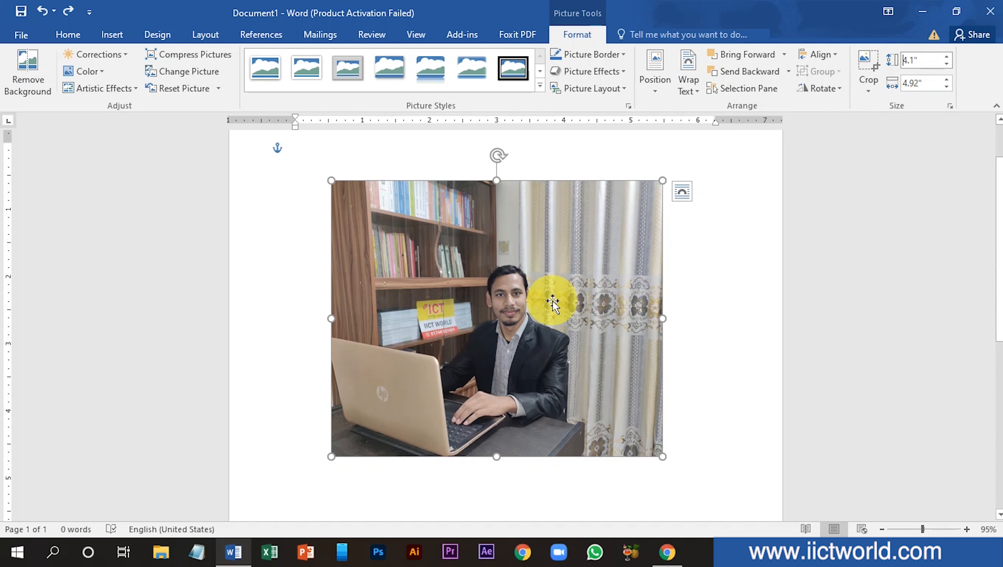
left_click(448, 165)
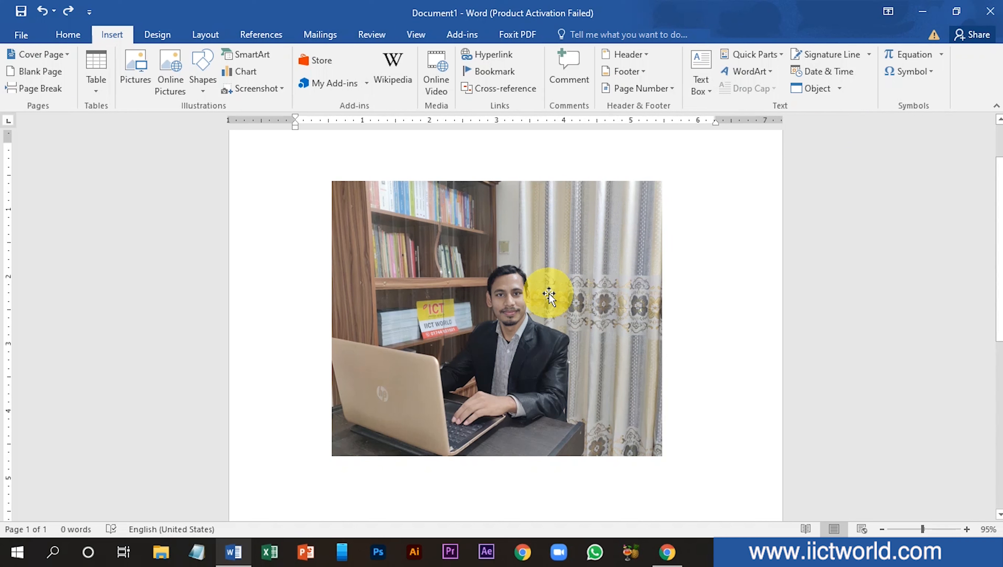